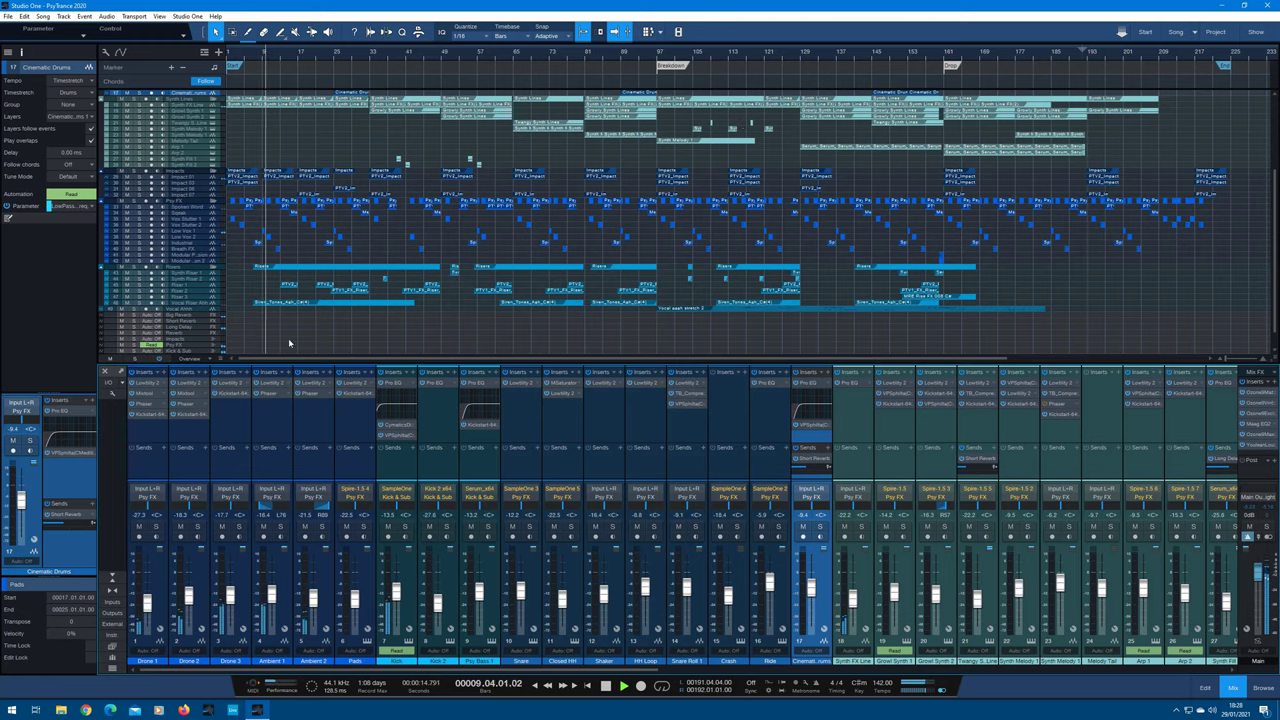
Inspect the Kickstart effect on the Drone 3 channel and the Phaser effect on the Ambient 1 channel
{"action": "left_click", "coordinate": [236, 393]}
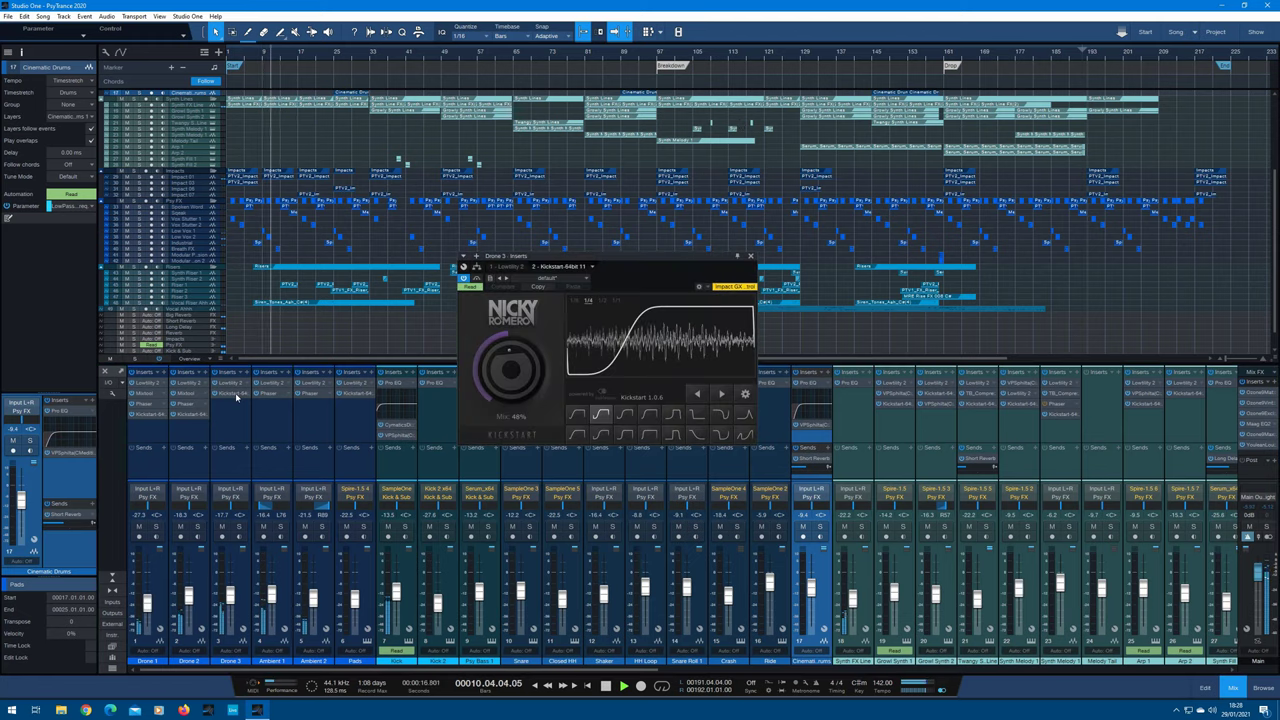
{"action": "left_click", "coordinate": [751, 258]}
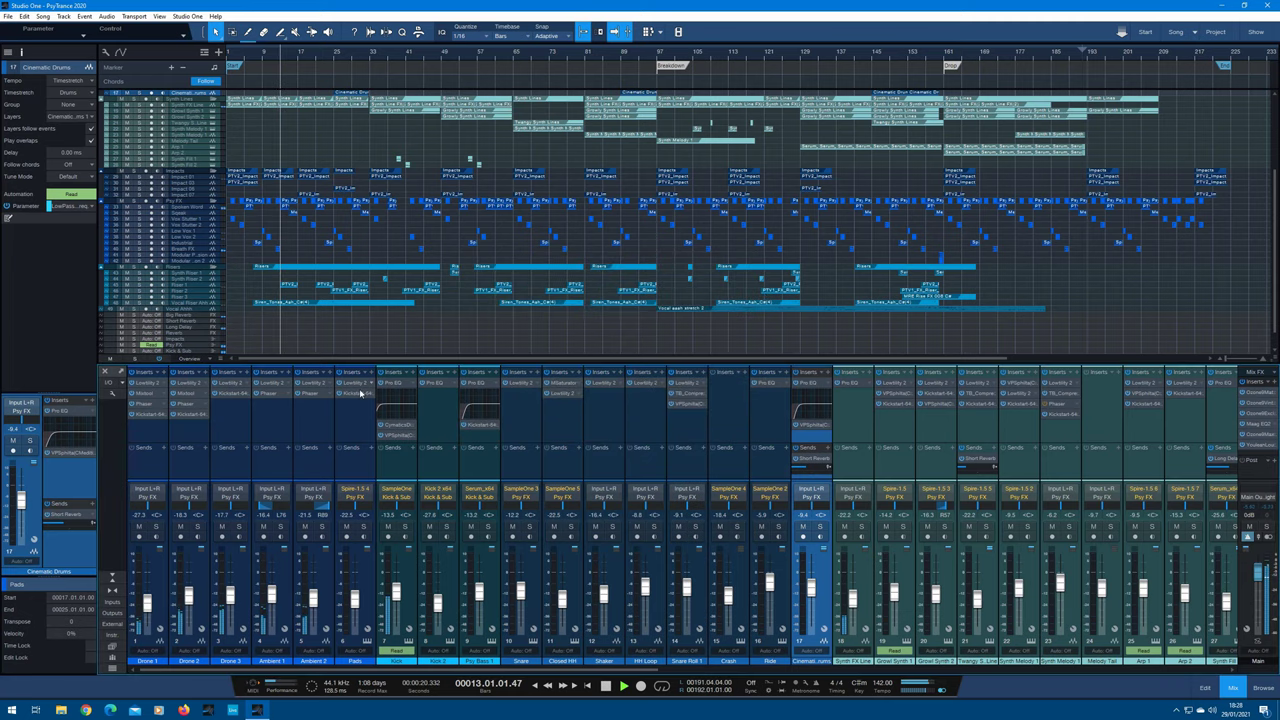
{"action": "left_click", "coordinate": [270, 396]}
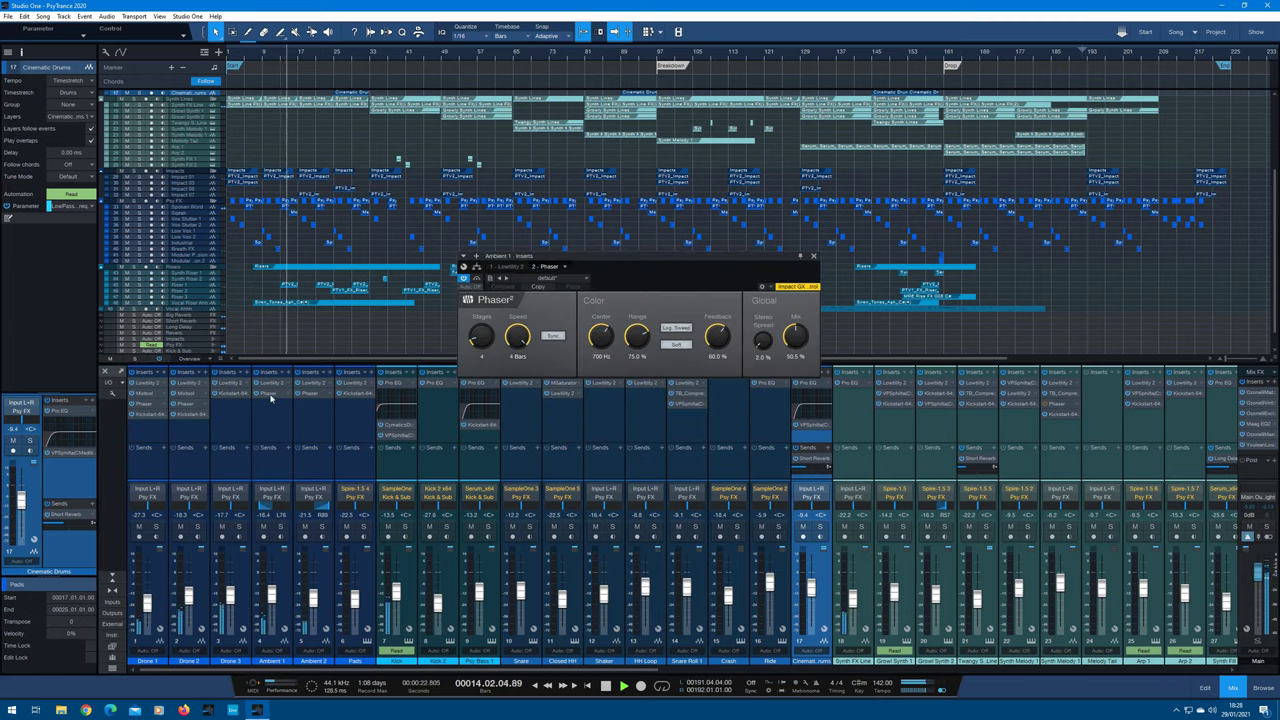
{"action": "left_click", "coordinate": [814, 258]}
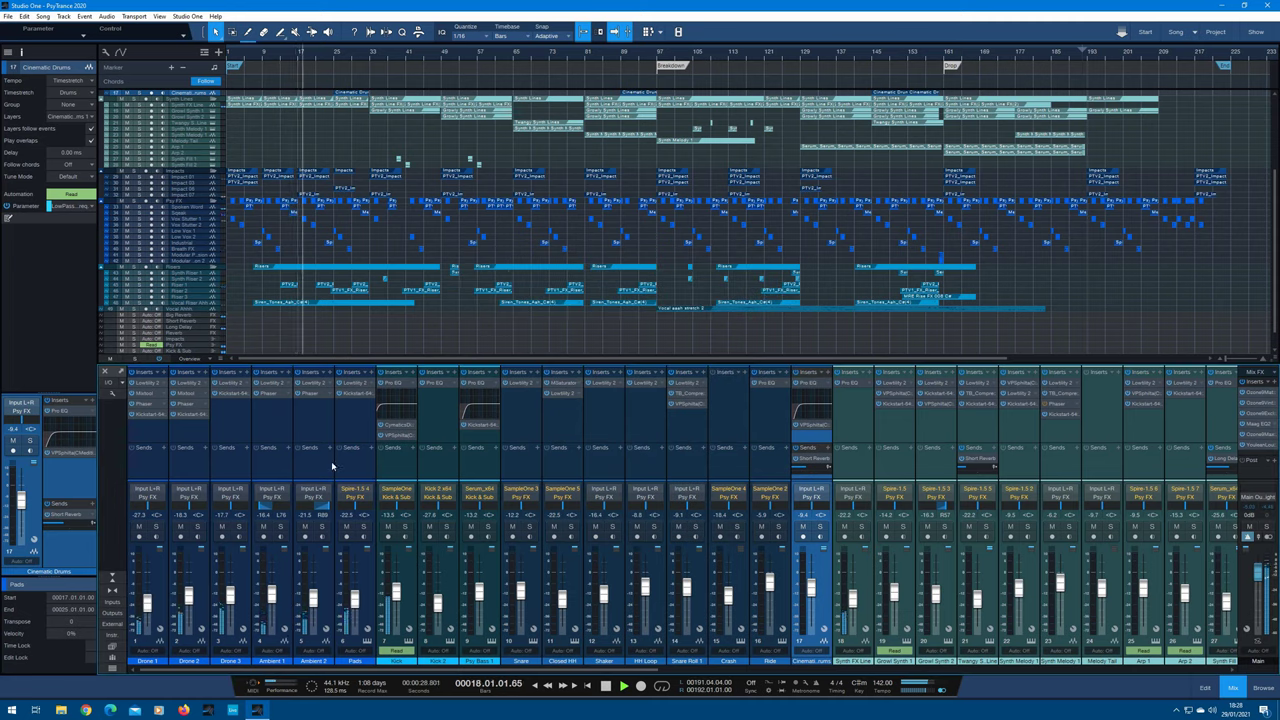
Inspect the Spire instrument and the Kickstart effect on the Pads channel
{"action": "left_click", "coordinate": [370, 646]}
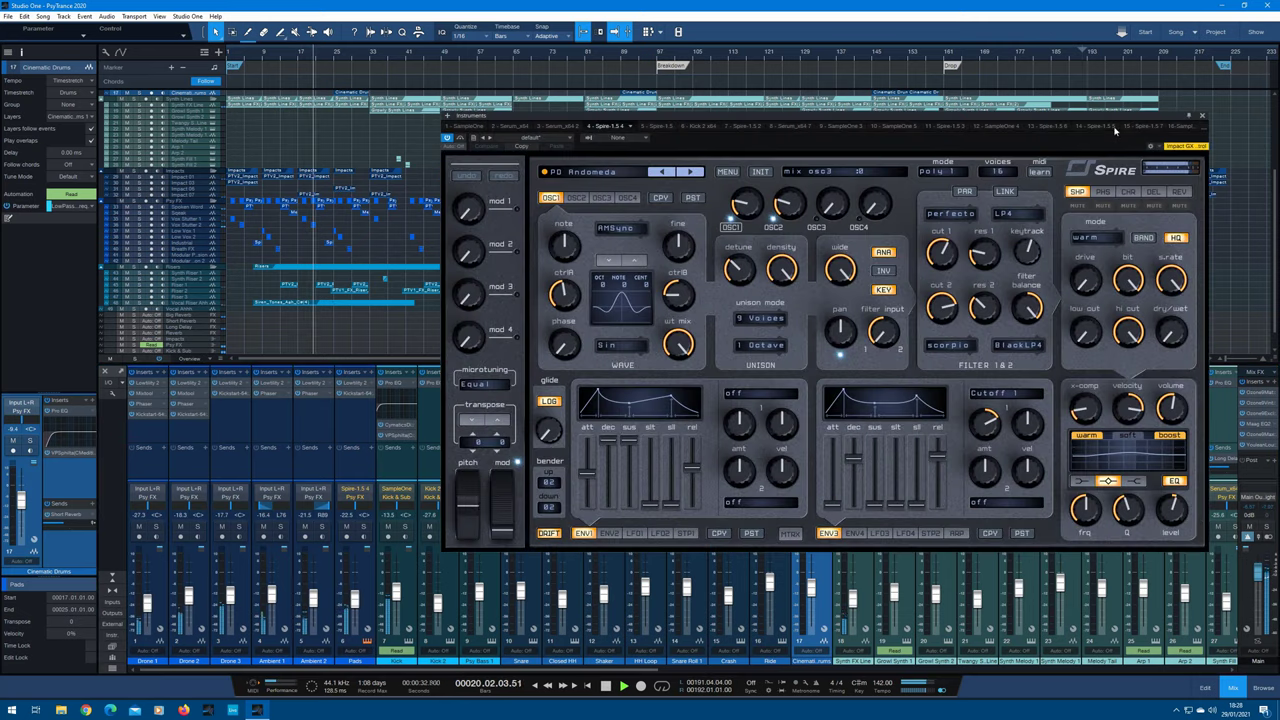
{"action": "left_click", "coordinate": [1202, 118]}
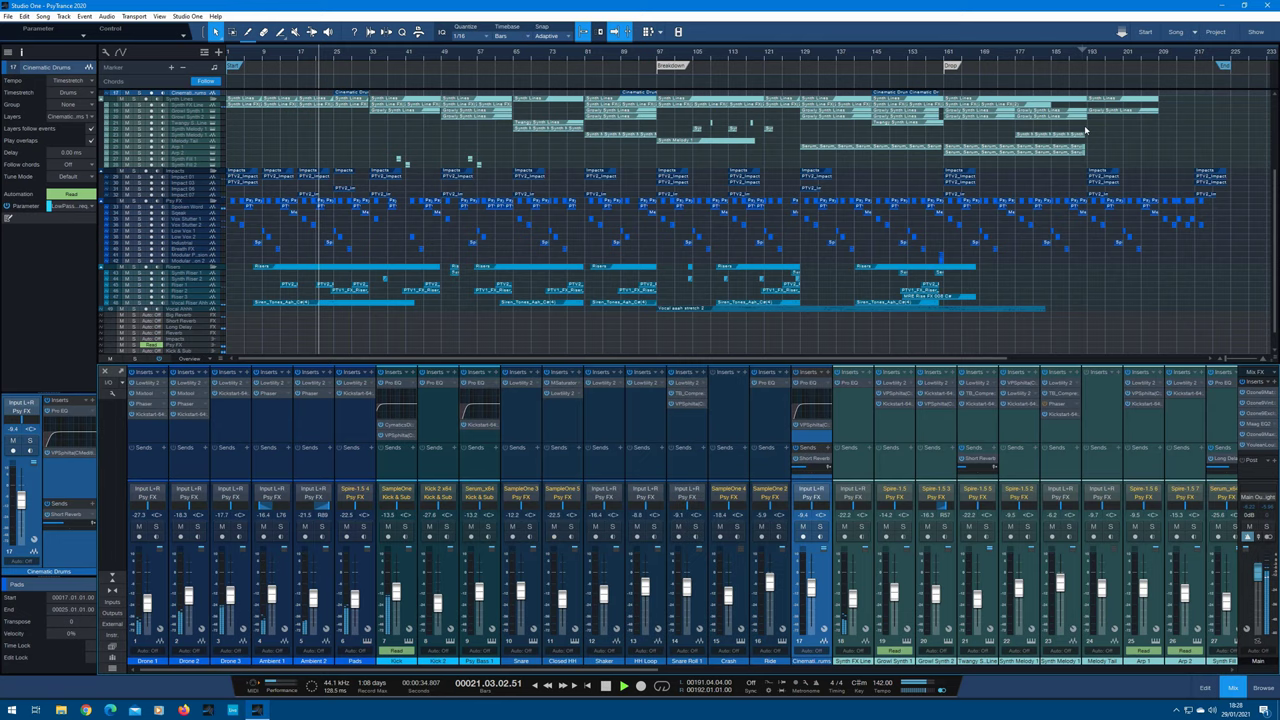
{"action": "left_click", "coordinate": [358, 395]}
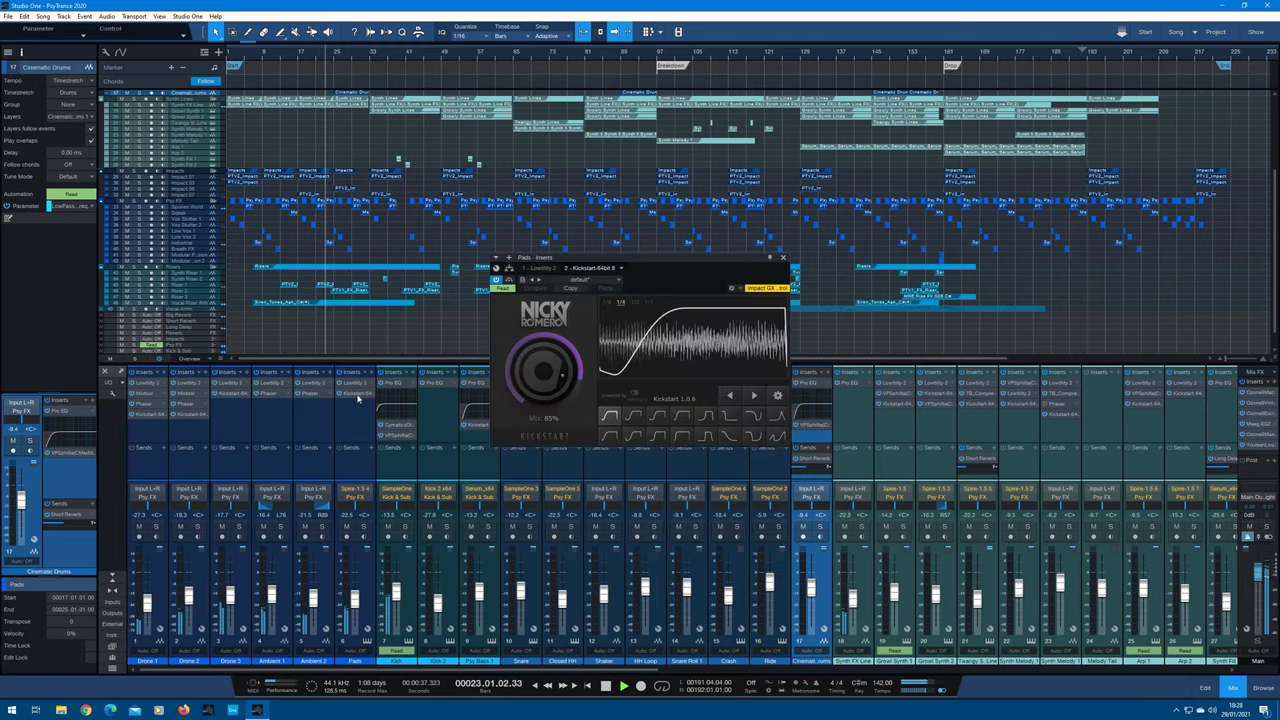
{"action": "left_click", "coordinate": [782, 259]}
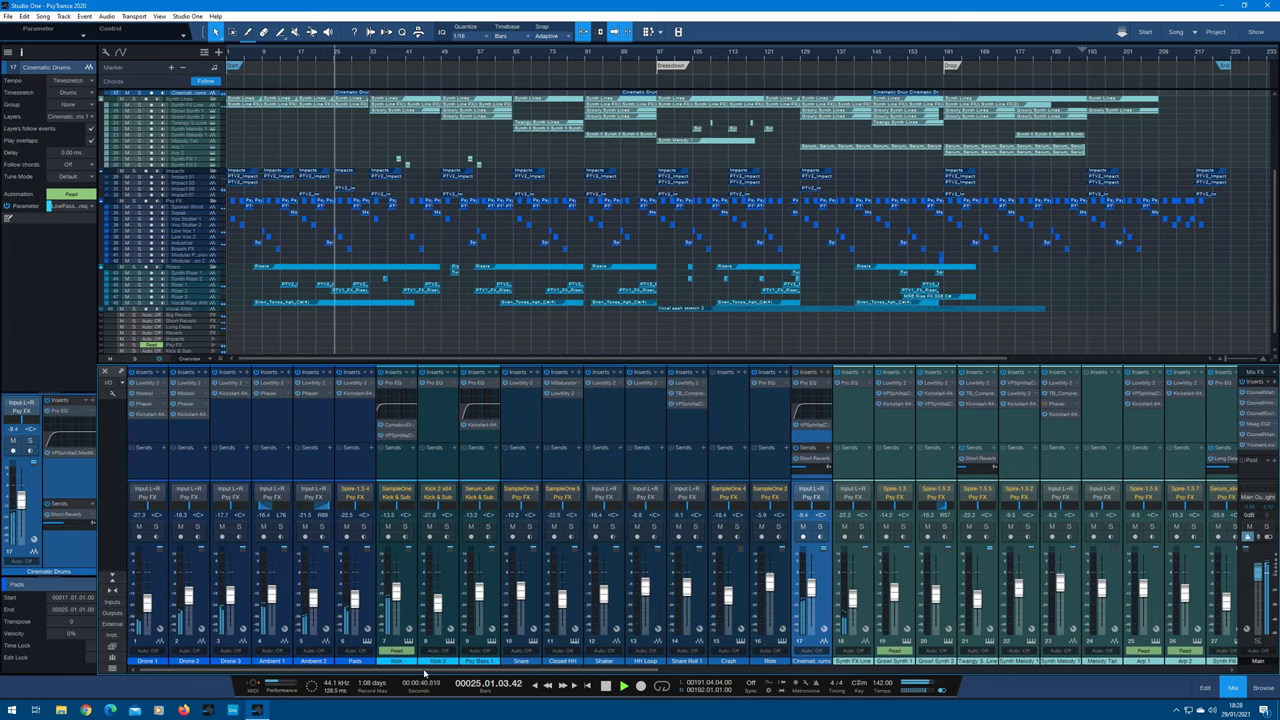
Inspect the SampleOne instrument and the Pro EQ curve on the Kick channel
{"action": "left_click_drag", "start_coordinate": [425, 670], "coordinate": [538, 663]}
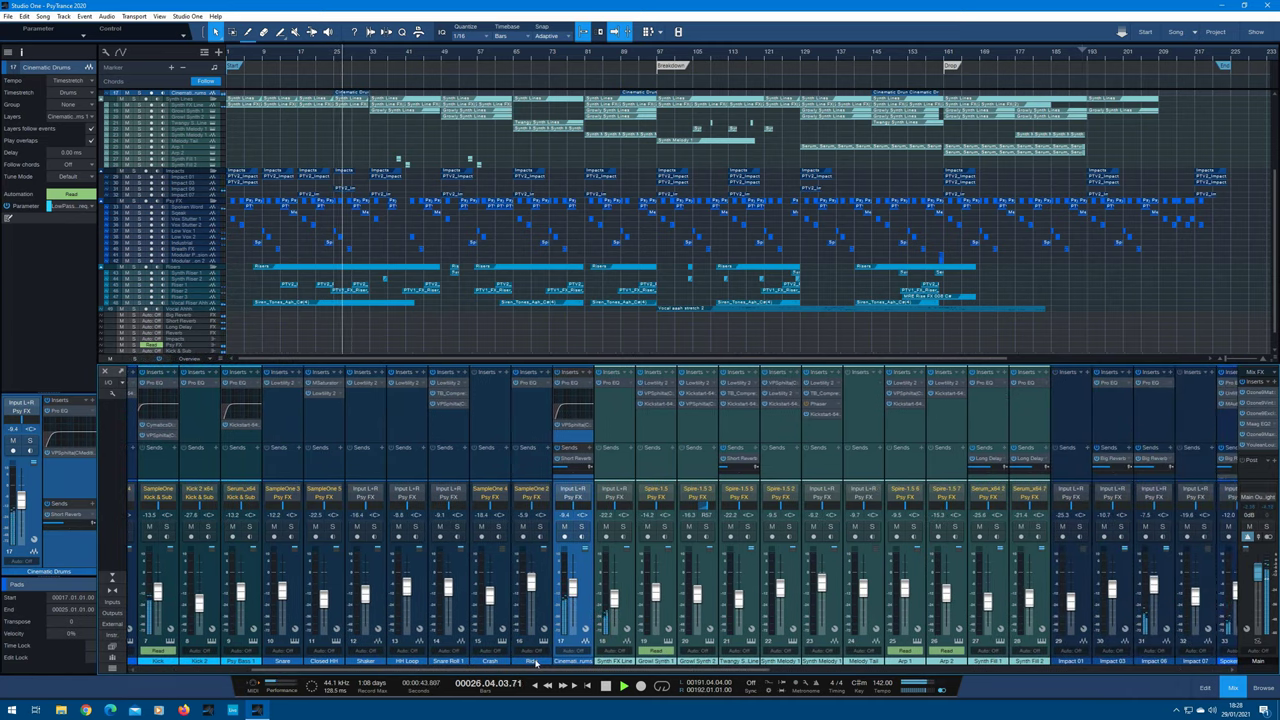
{"action": "left_click", "coordinate": [170, 643]}
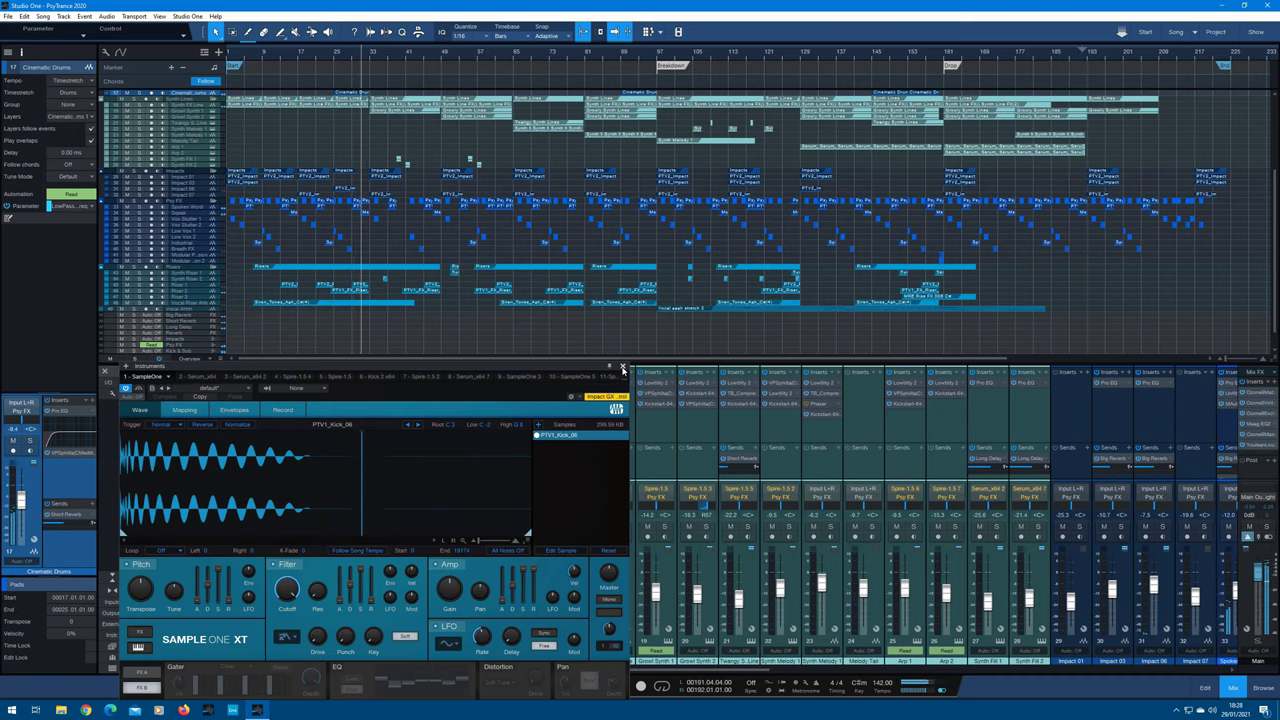
{"action": "left_click", "coordinate": [623, 369]}
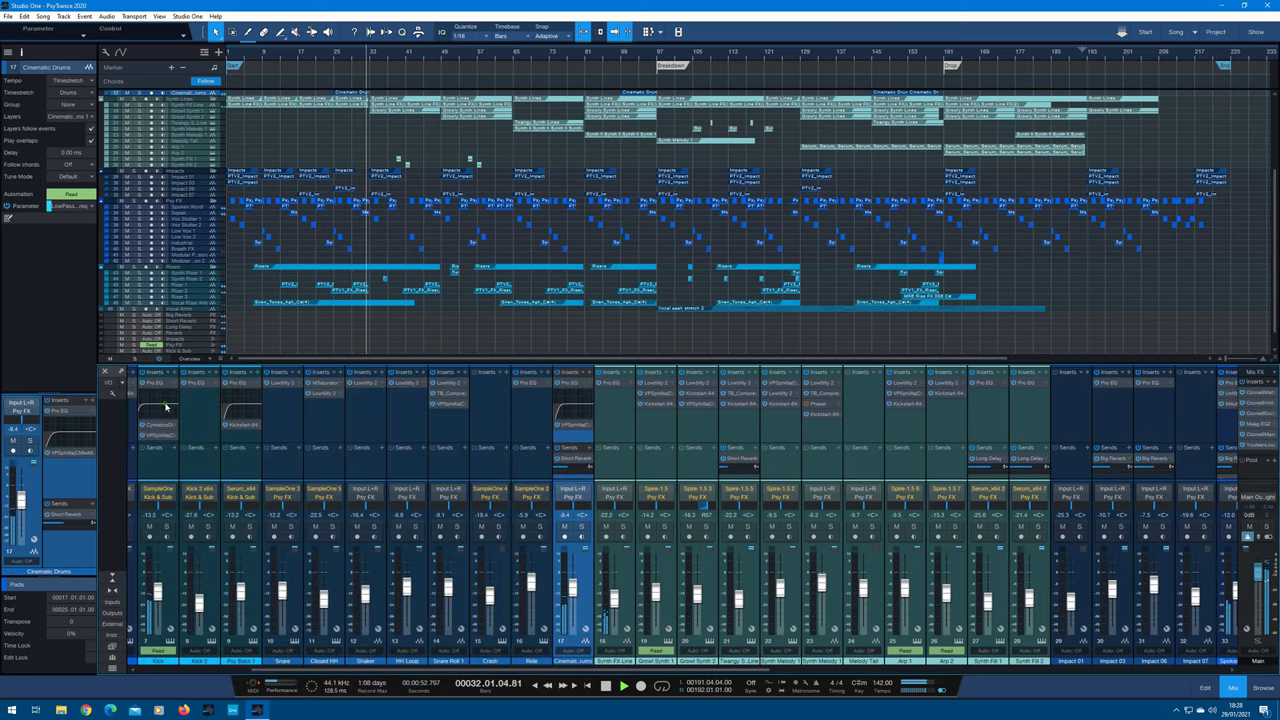
{"action": "left_click", "coordinate": [158, 386]}
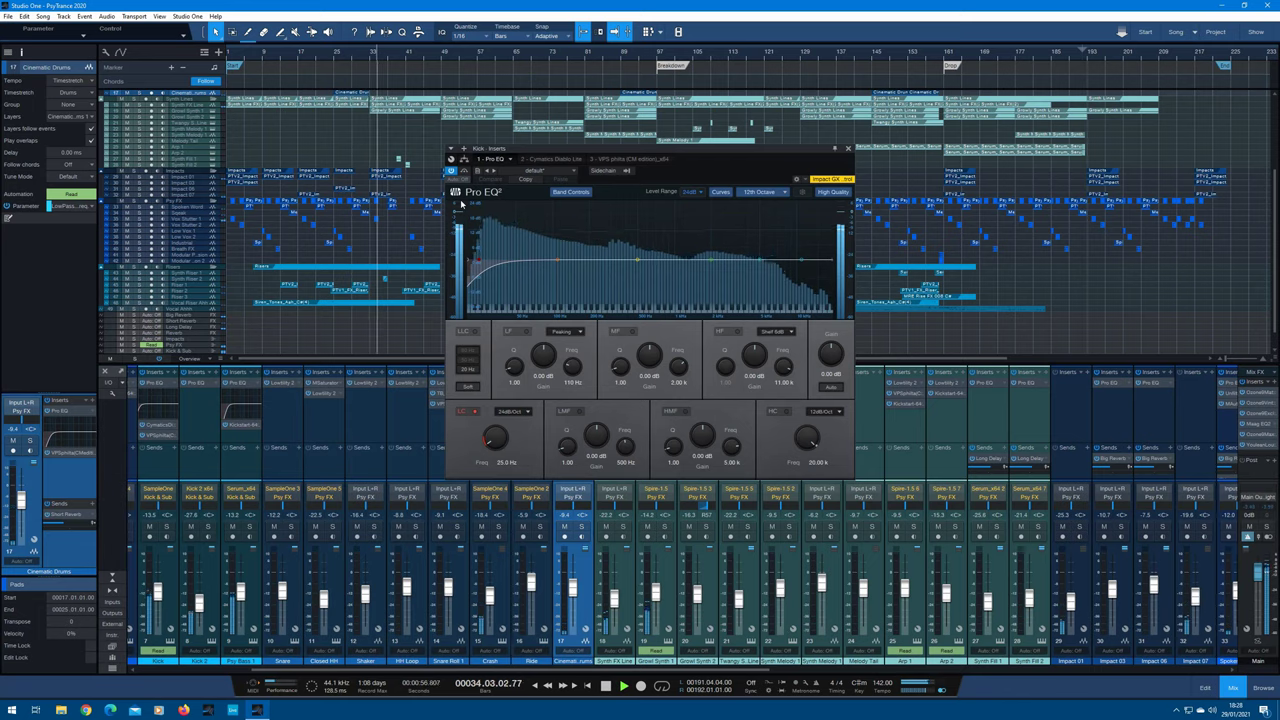
{"action": "left_click", "coordinate": [846, 149]}
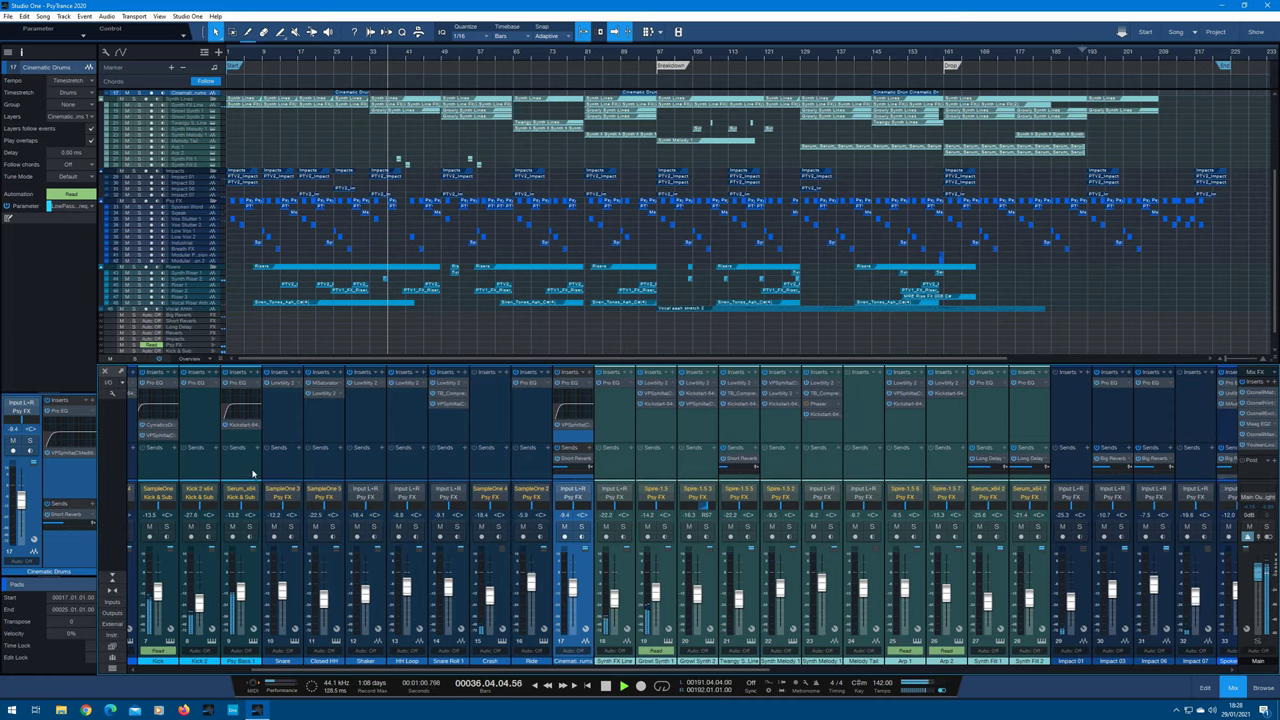
Inspect the Kick 2 instrument on the Kick 2 channel and the Serum instrument on the Psy Bass 1 channel
{"action": "left_click", "coordinate": [212, 643]}
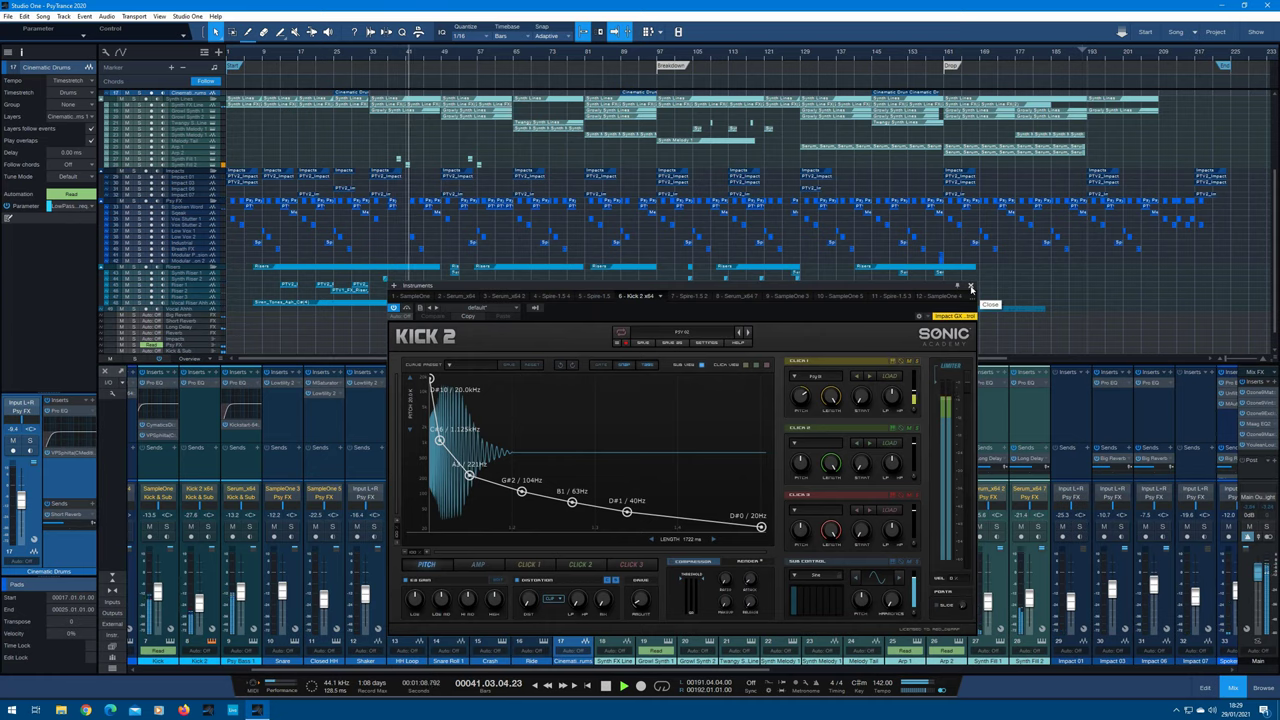
{"action": "left_click", "coordinate": [970, 288]}
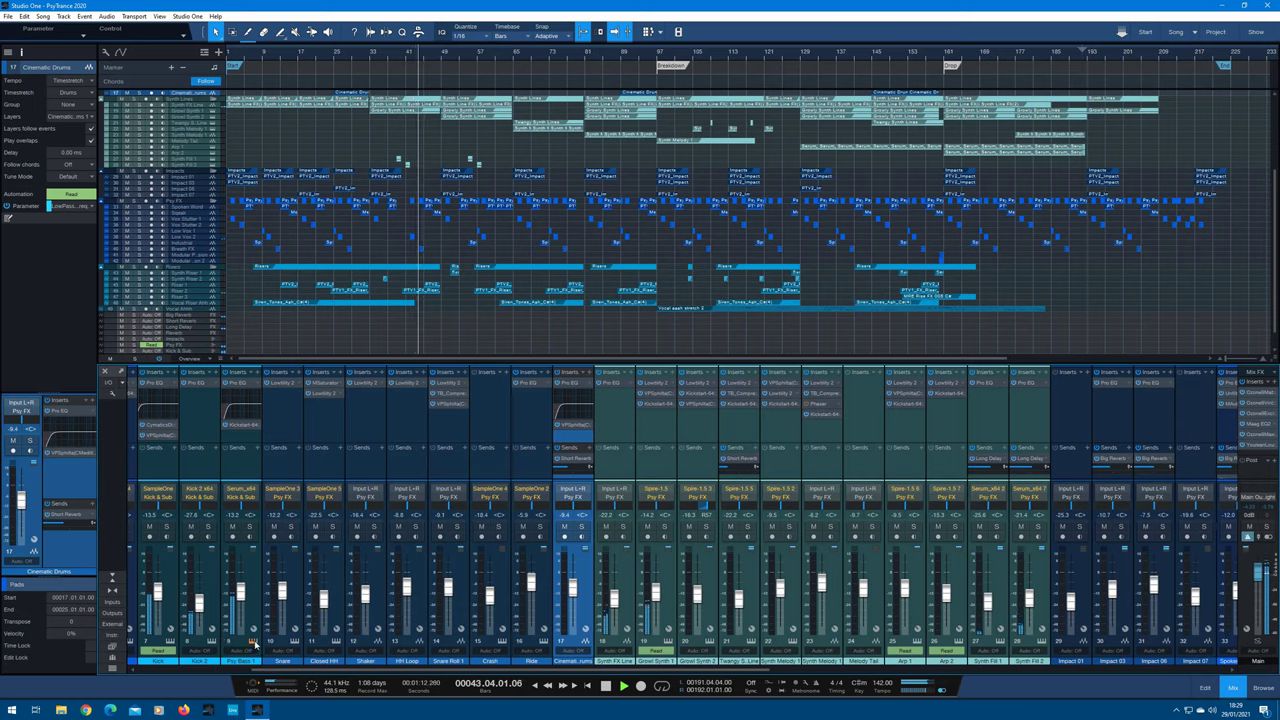
{"action": "left_click", "coordinate": [253, 642]}
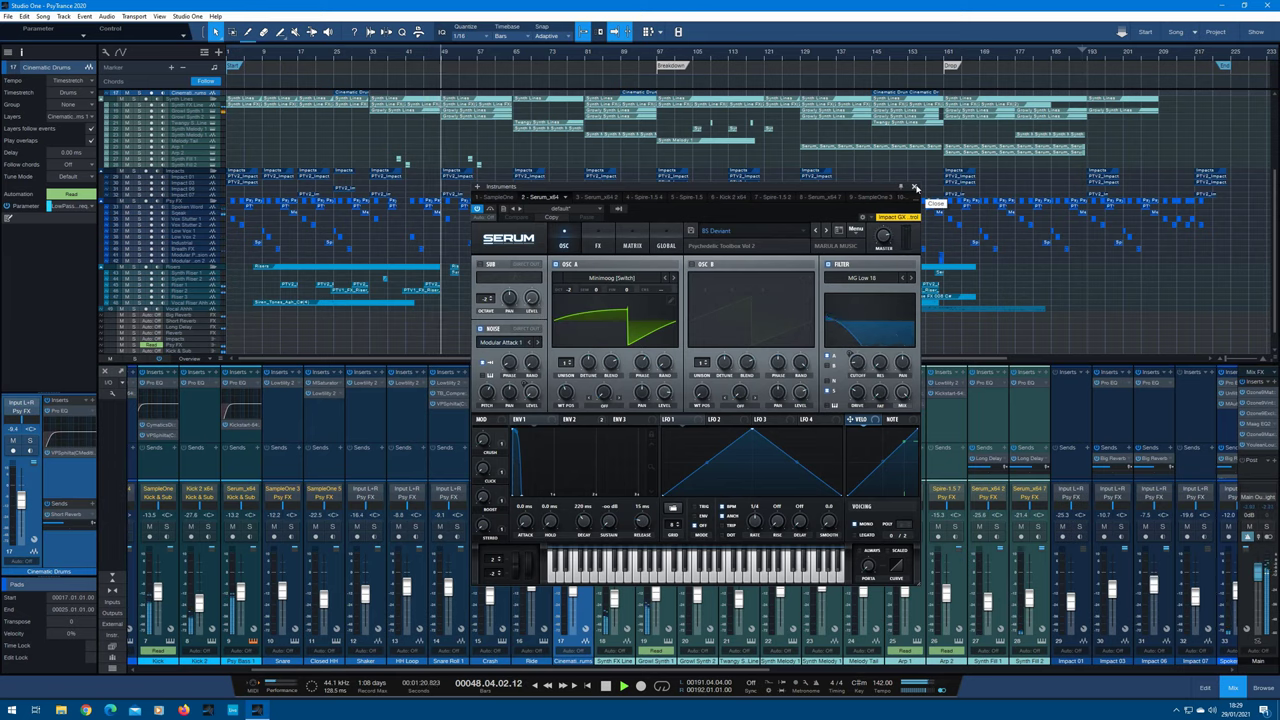
{"action": "left_click", "coordinate": [914, 187]}
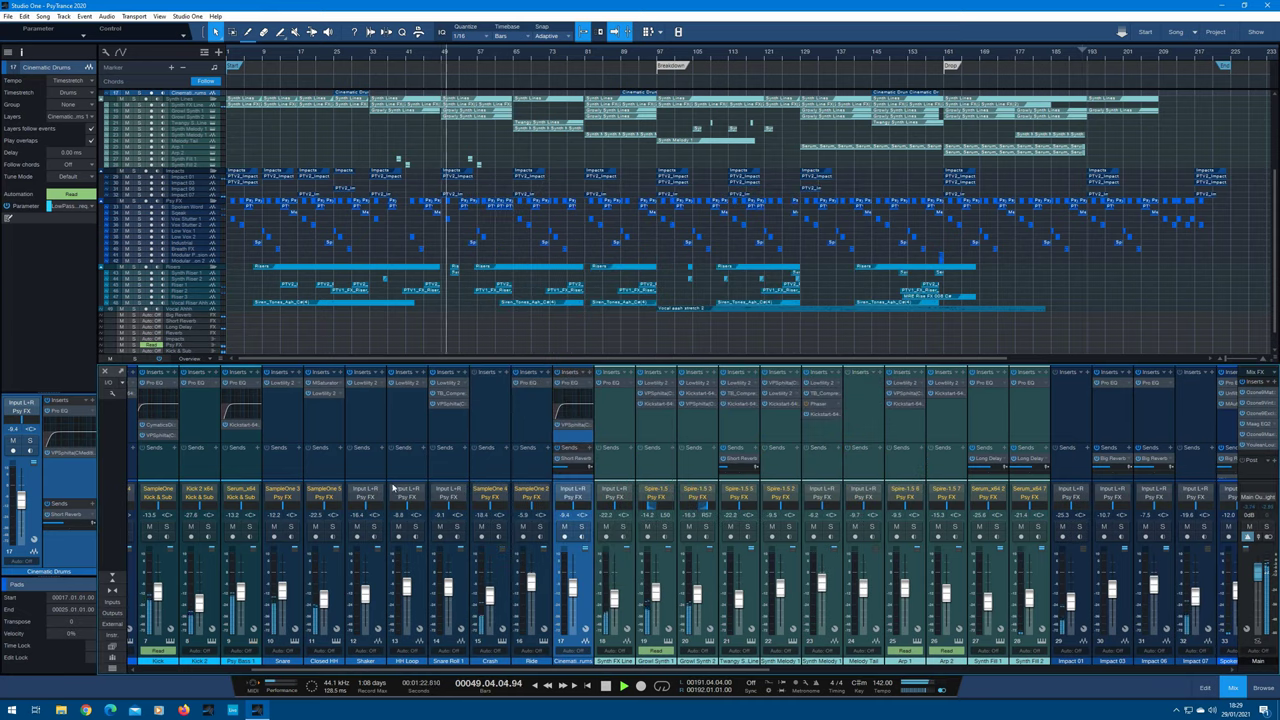
Inspect the Pro EQ settings on the Psy Bass 1 channel
{"action": "left_click", "coordinate": [240, 391]}
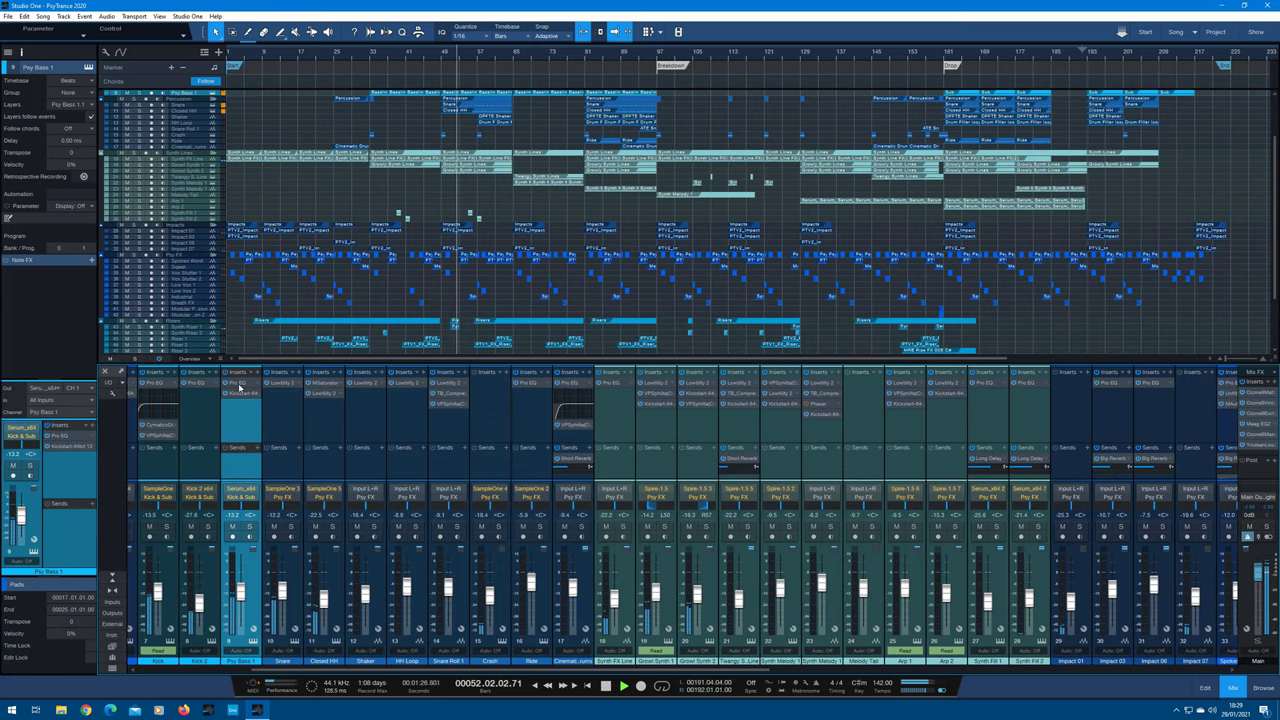
{"action": "left_click", "coordinate": [238, 384]}
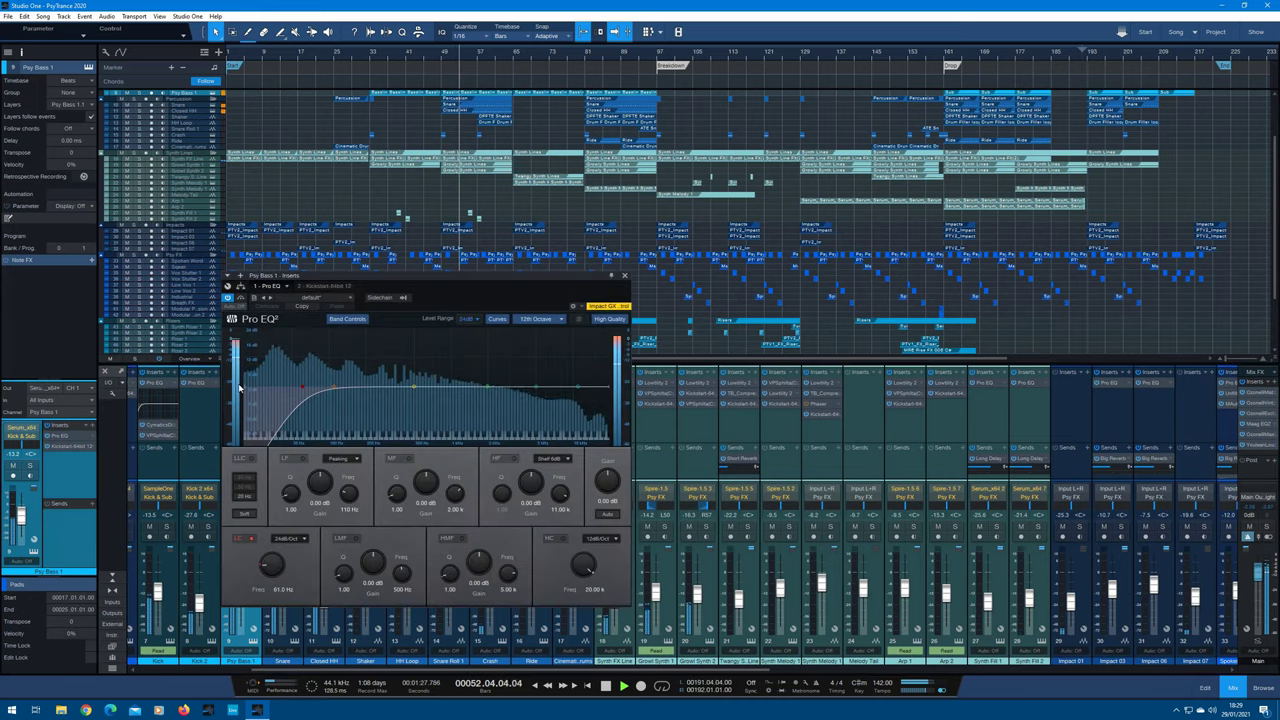
{"action": "left_click", "coordinate": [625, 275]}
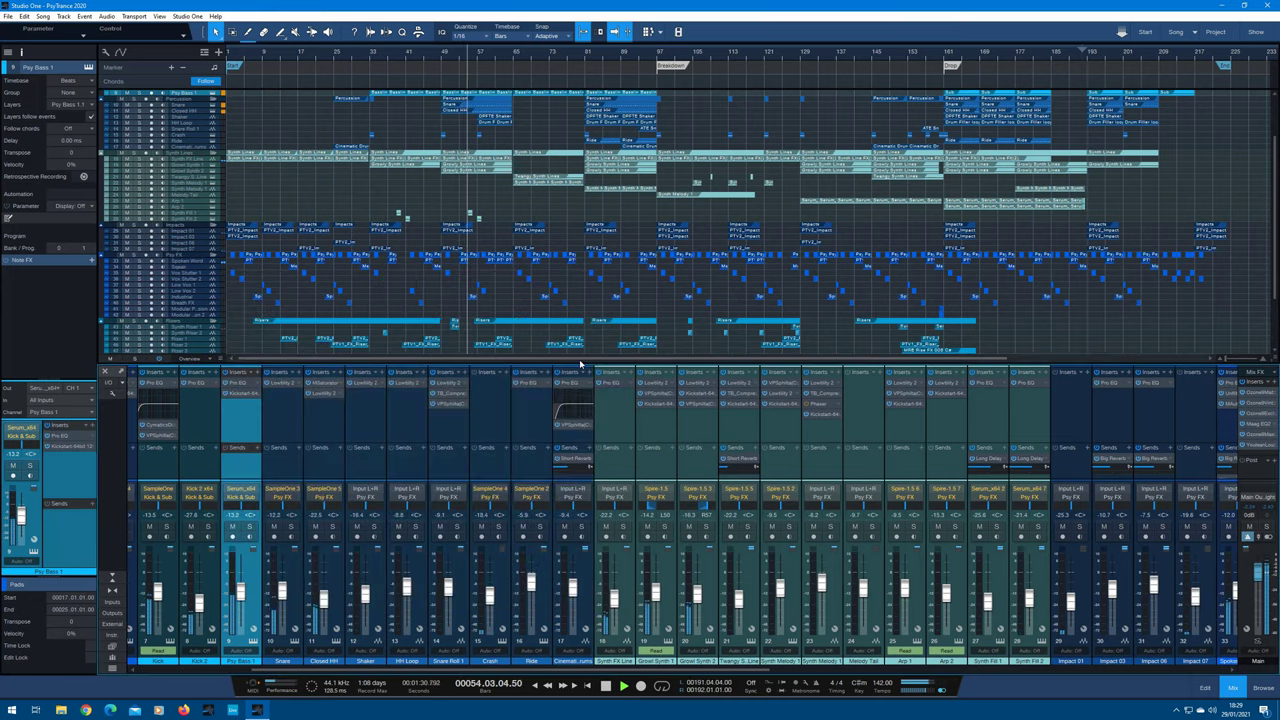
Inspect the samples loaded in SampleOne for the Closed HH and Snare channels
{"action": "left_click", "coordinate": [337, 643]}
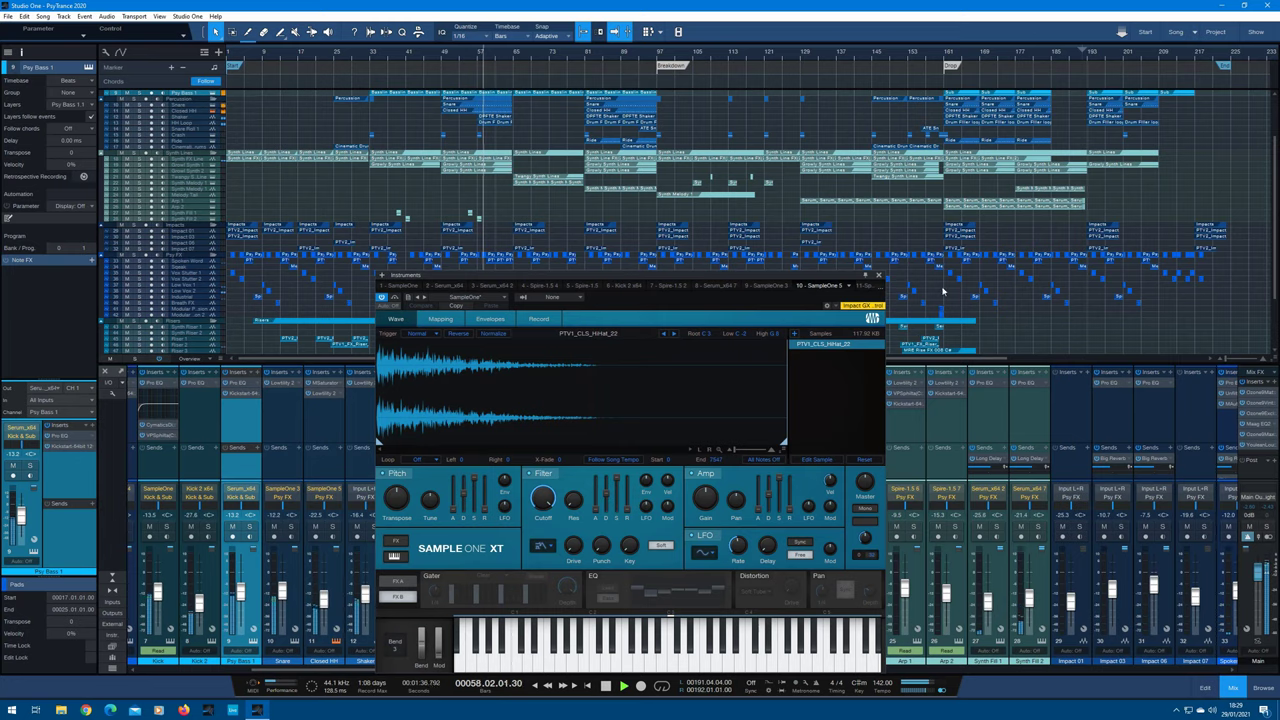
{"action": "left_click", "coordinate": [348, 645]}
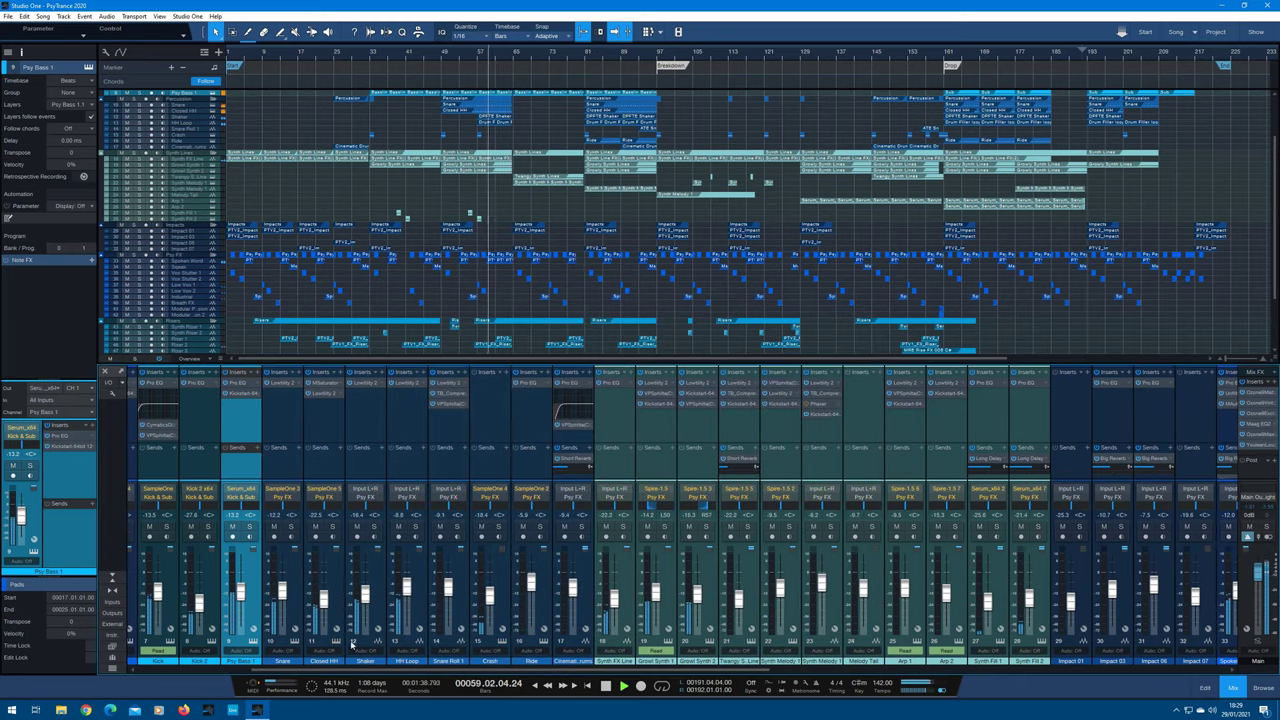
{"action": "left_click", "coordinate": [295, 648]}
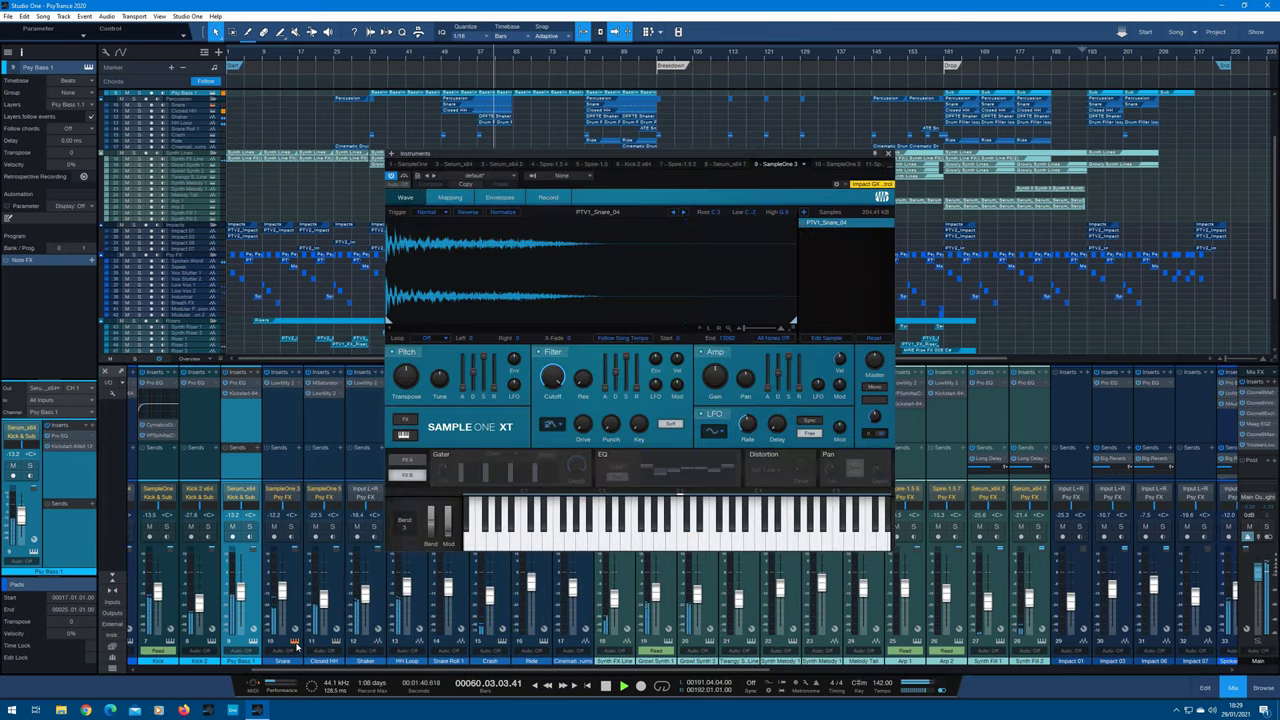
{"action": "left_click", "coordinate": [888, 158]}
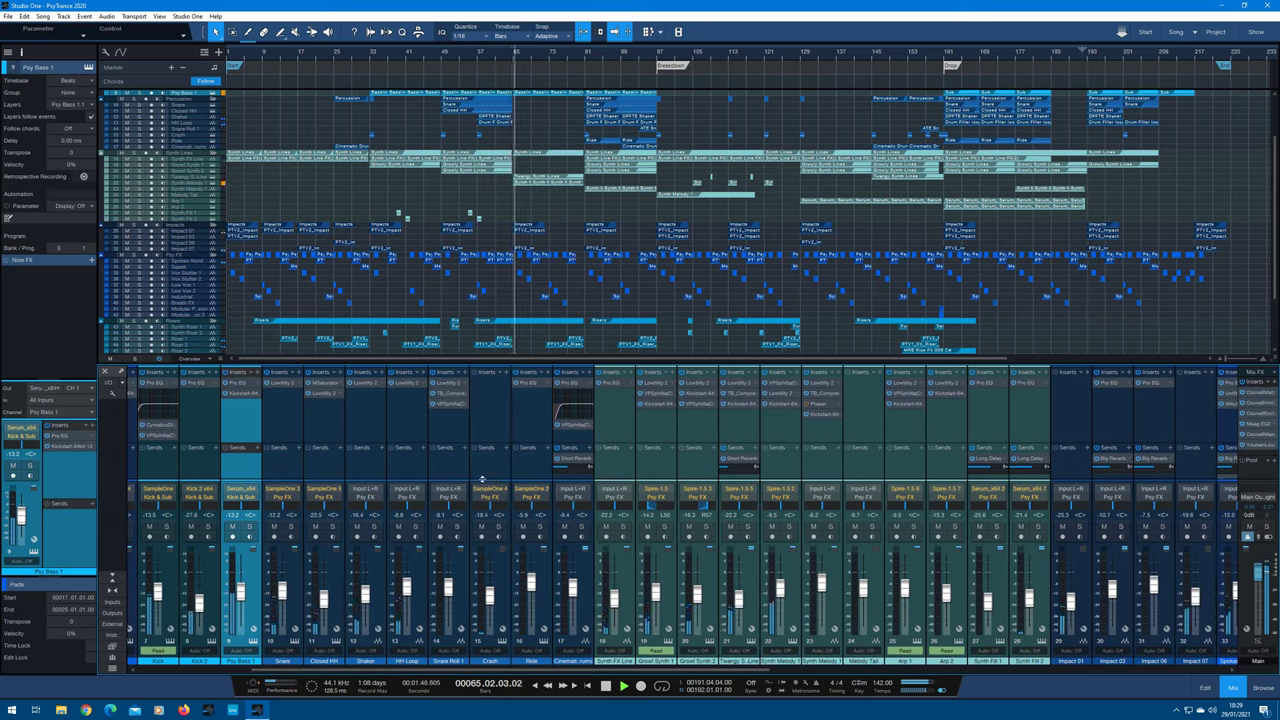
Inspect the cymbal sample loaded in SampleOne for the Ride channel
{"action": "left_click", "coordinate": [544, 642]}
{"action": "left_click", "coordinate": [544, 642]}
{"action": "left_click", "coordinate": [545, 643]}
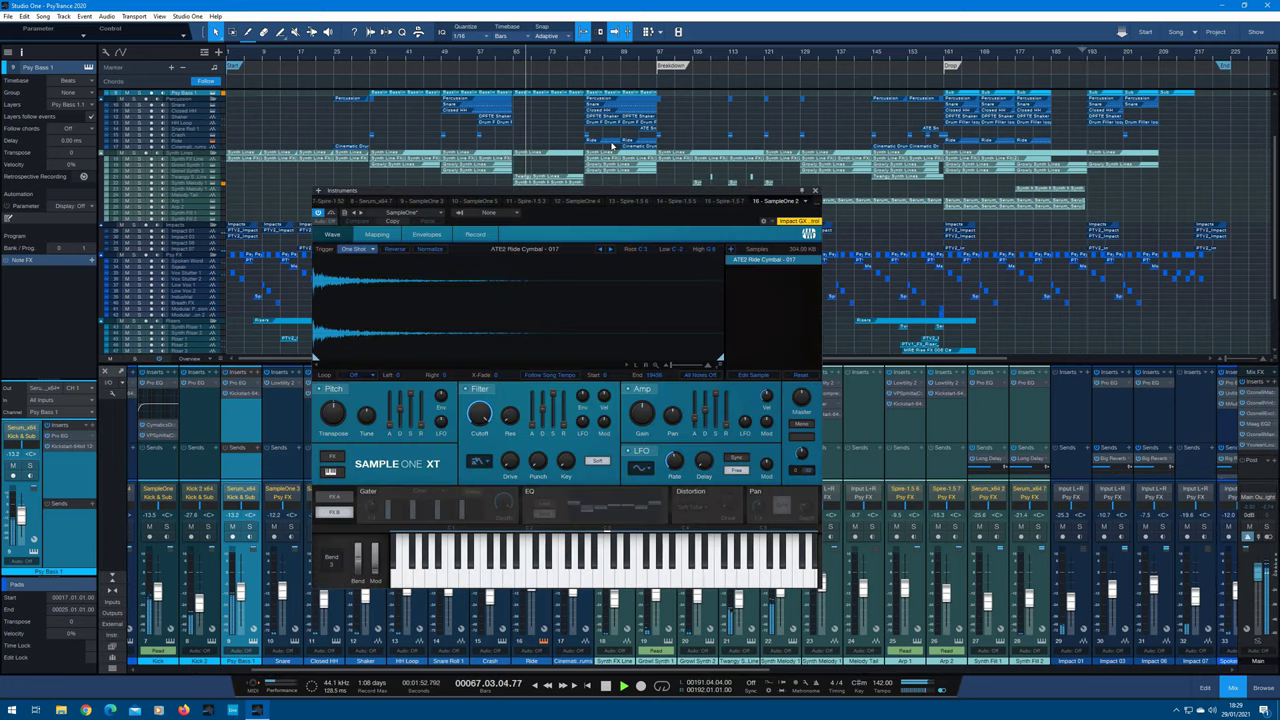
{"action": "left_click", "coordinate": [815, 191]}
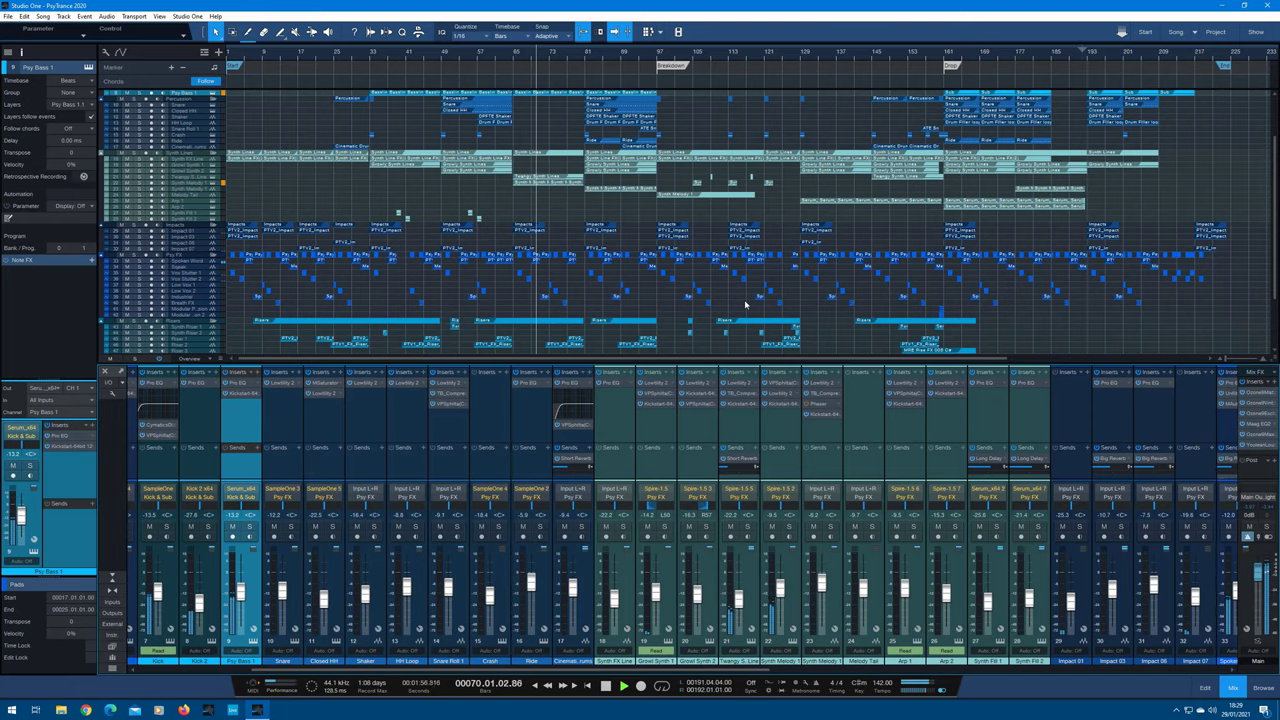
Inspect the Spire patch of the Twangy Synth Line channel with its instrument window fully in view
{"action": "left_click", "coordinate": [1067, 187]}
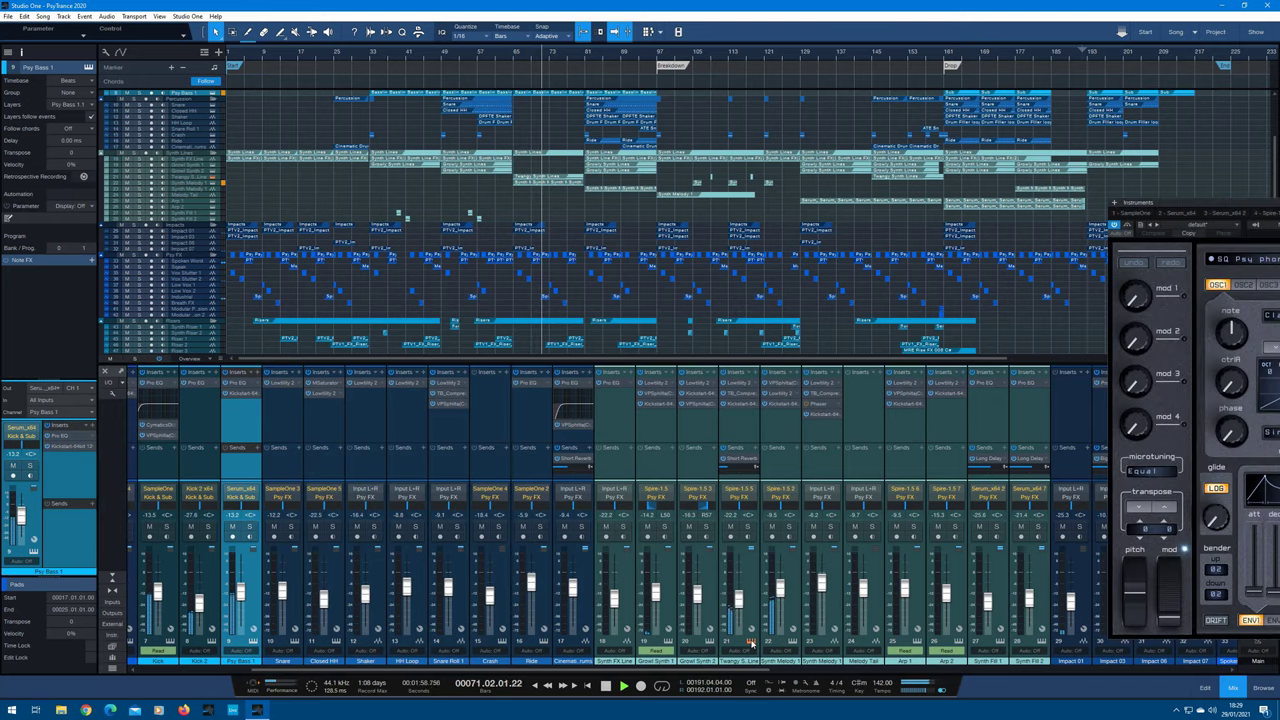
{"action": "left_click_drag", "start_coordinate": [1192, 204], "coordinate": [372, 81]}
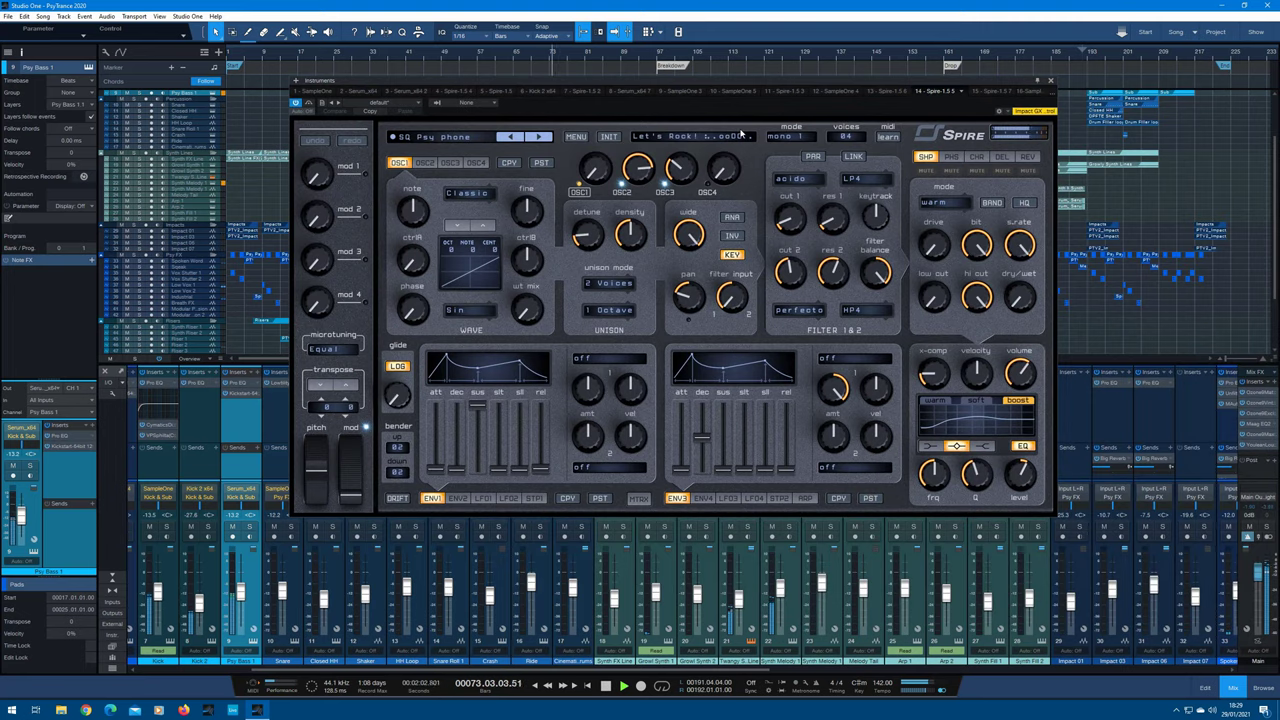
{"action": "left_click", "coordinate": [1052, 81]}
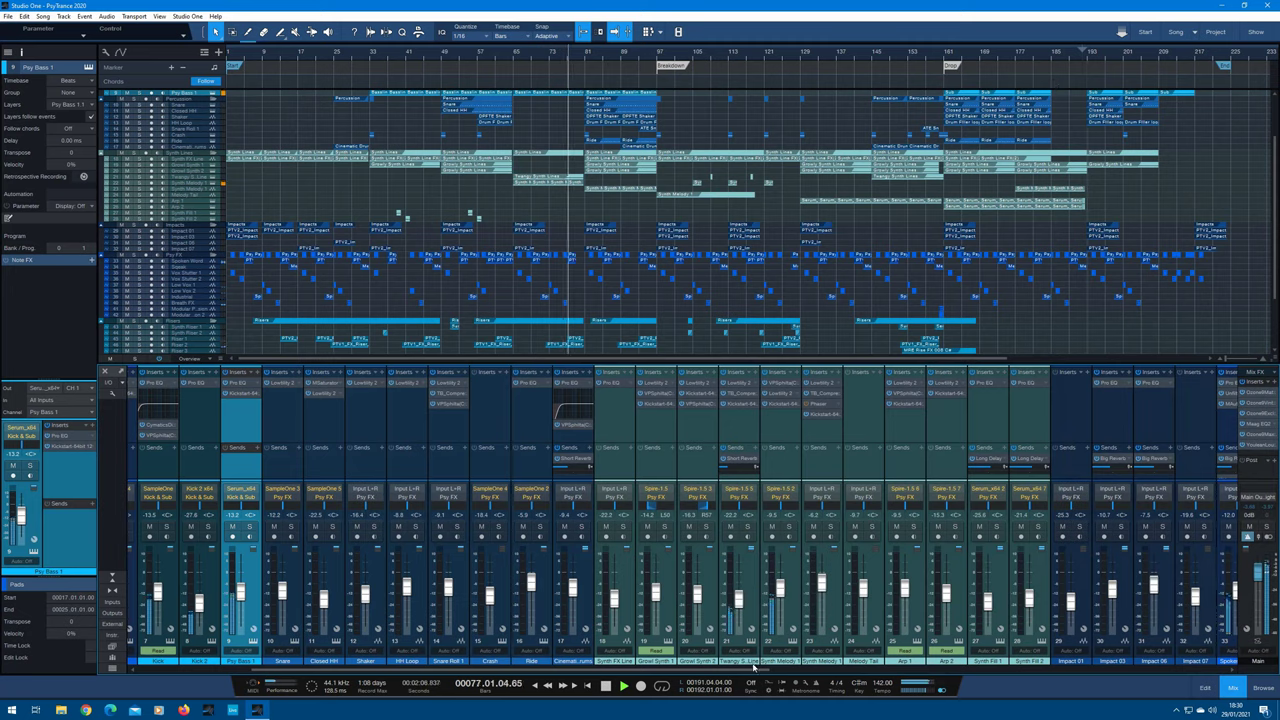
Inspect the Spire patches used on the Growl Synth 2 channel and the first Synth Melody channel
{"action": "left_click", "coordinate": [709, 644]}
{"action": "left_click_drag", "start_coordinate": [1030, 302], "coordinate": [520, 97]}
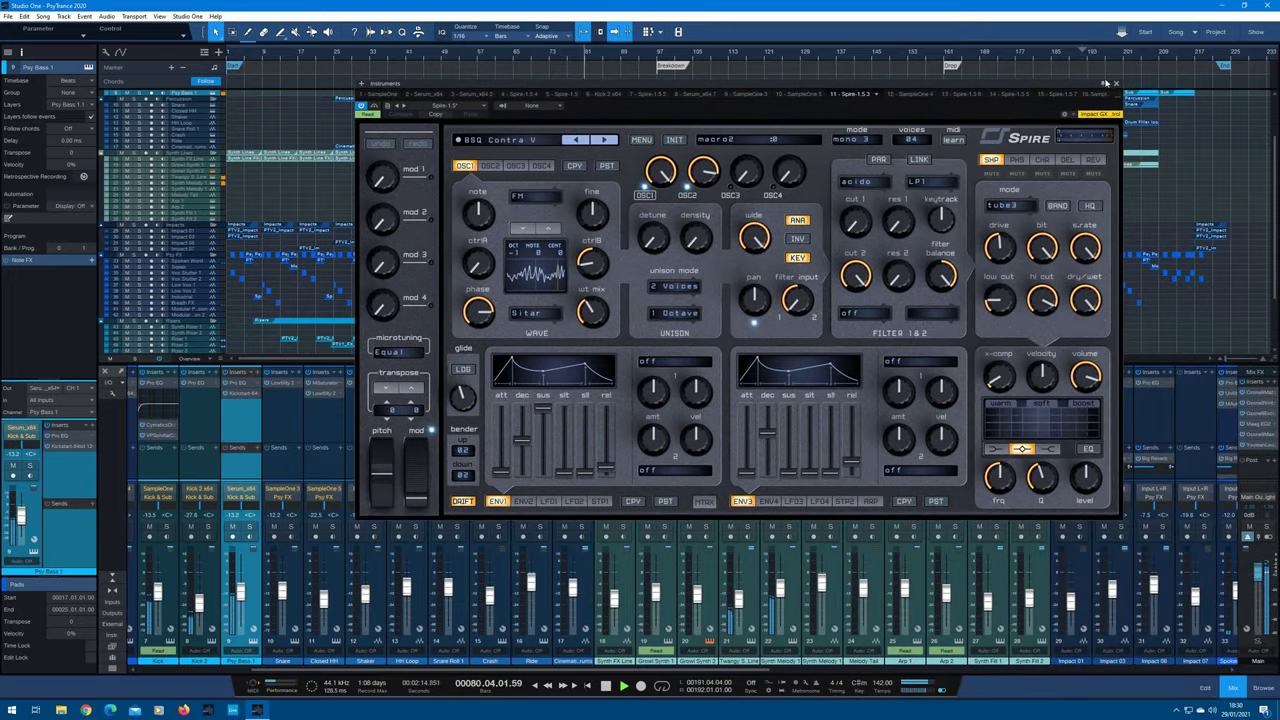
{"action": "left_click", "coordinate": [1117, 86]}
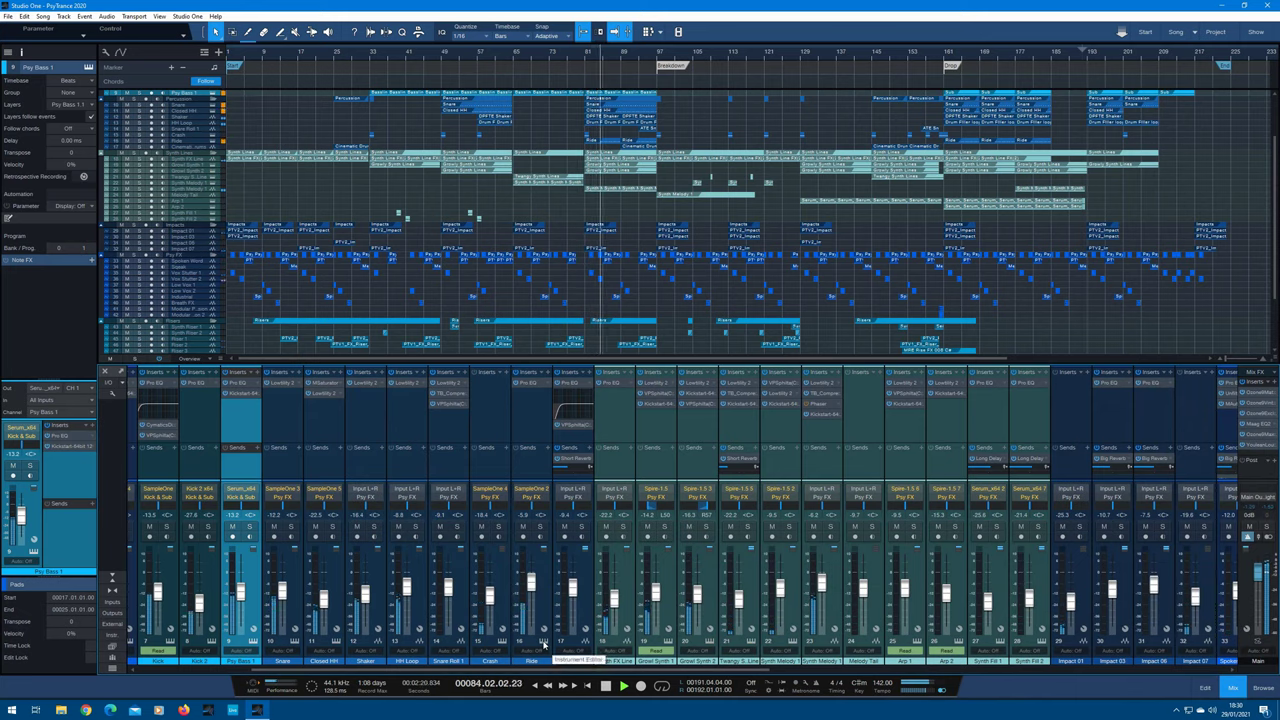
{"action": "left_click", "coordinate": [794, 642]}
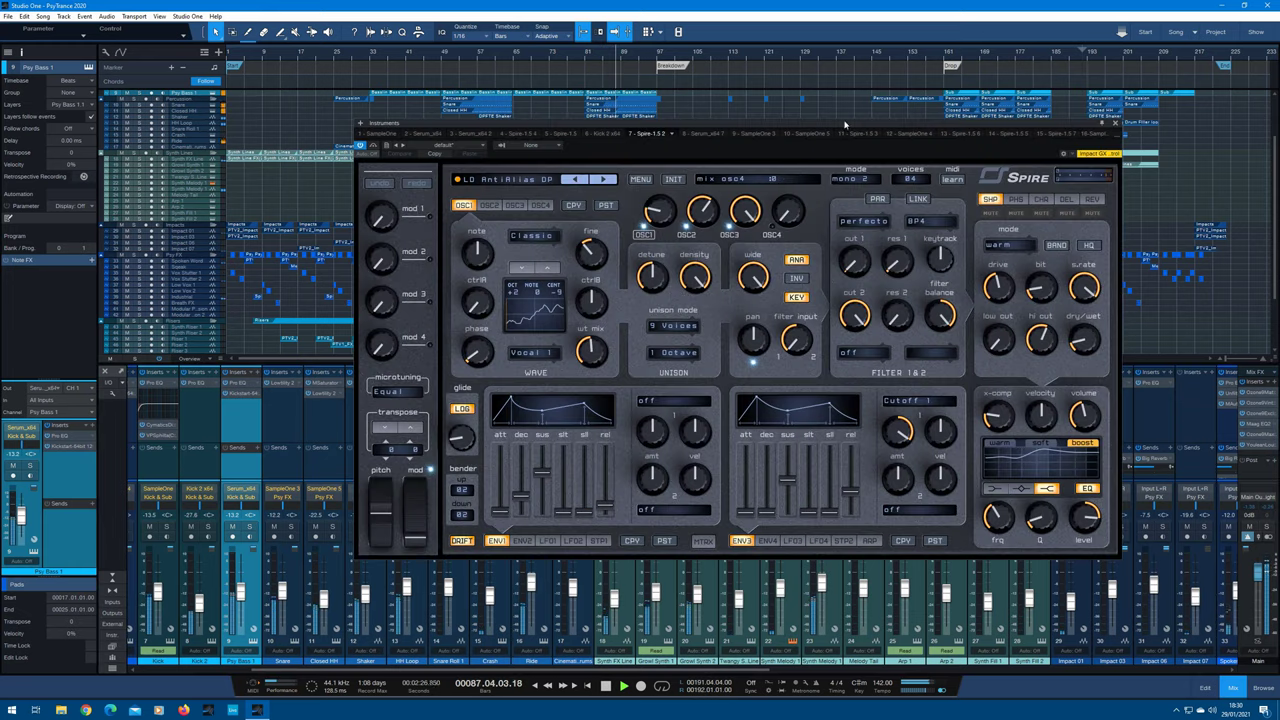
{"action": "left_click", "coordinate": [1116, 124]}
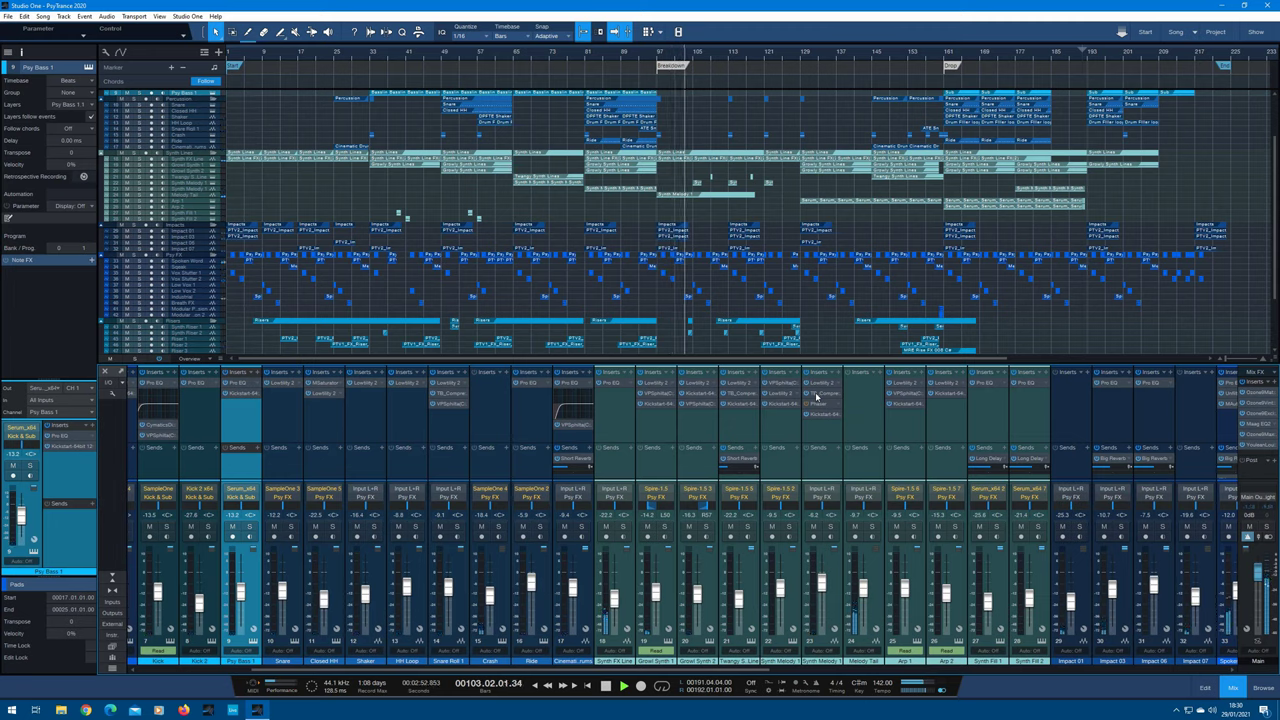
Hide the mixer, set the arrangement's track height to Normal, and show the automation lanes on the tracks
{"action": "key", "text": "F3"}
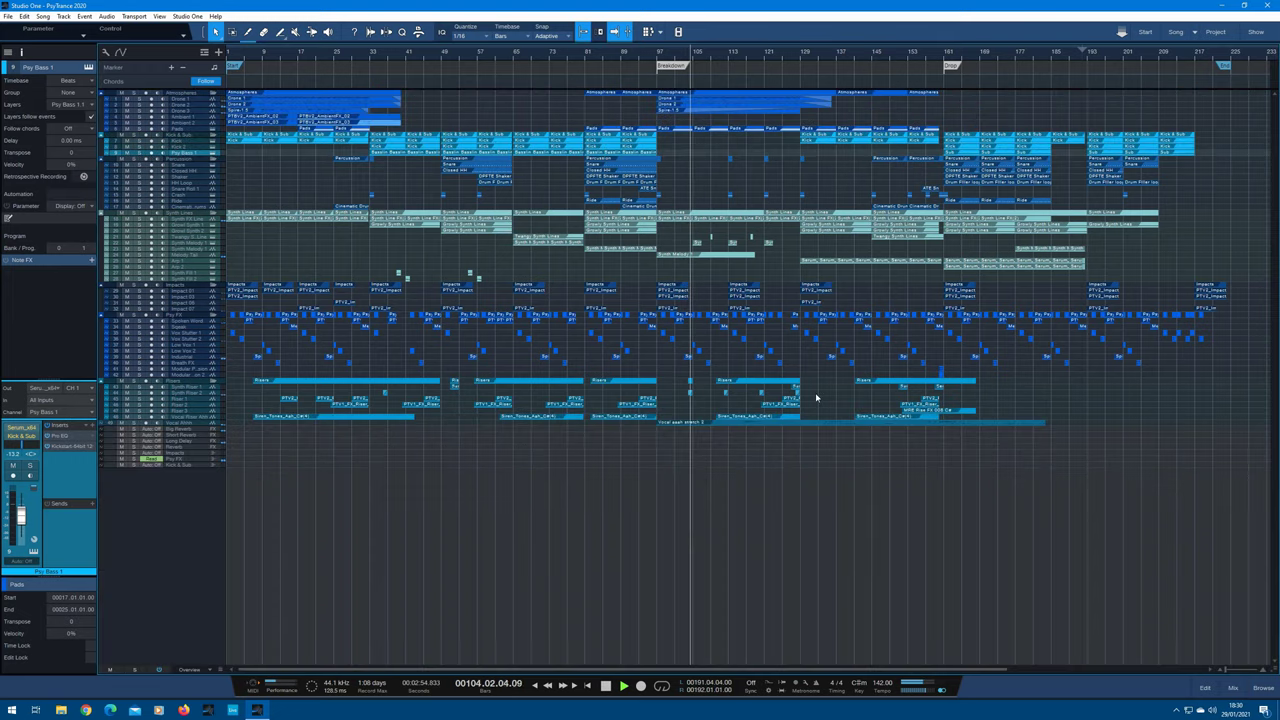
{"action": "left_click", "coordinate": [189, 669]}
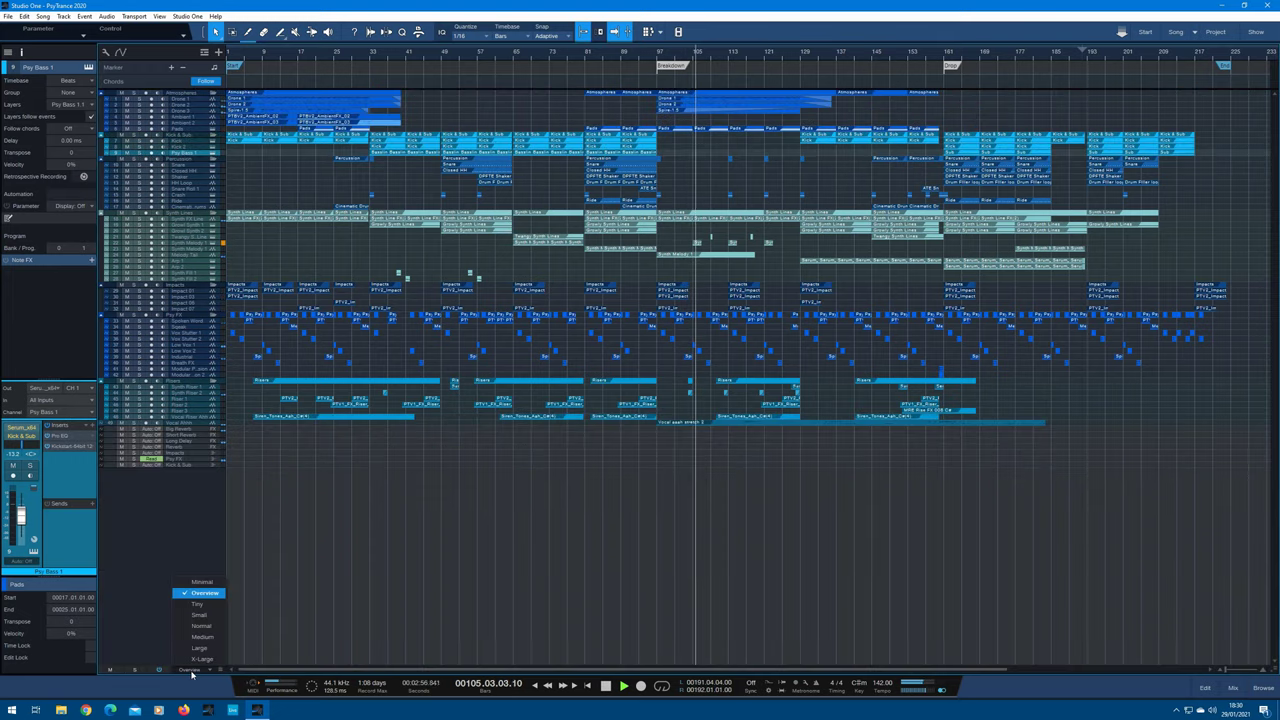
{"action": "left_click", "coordinate": [201, 625]}
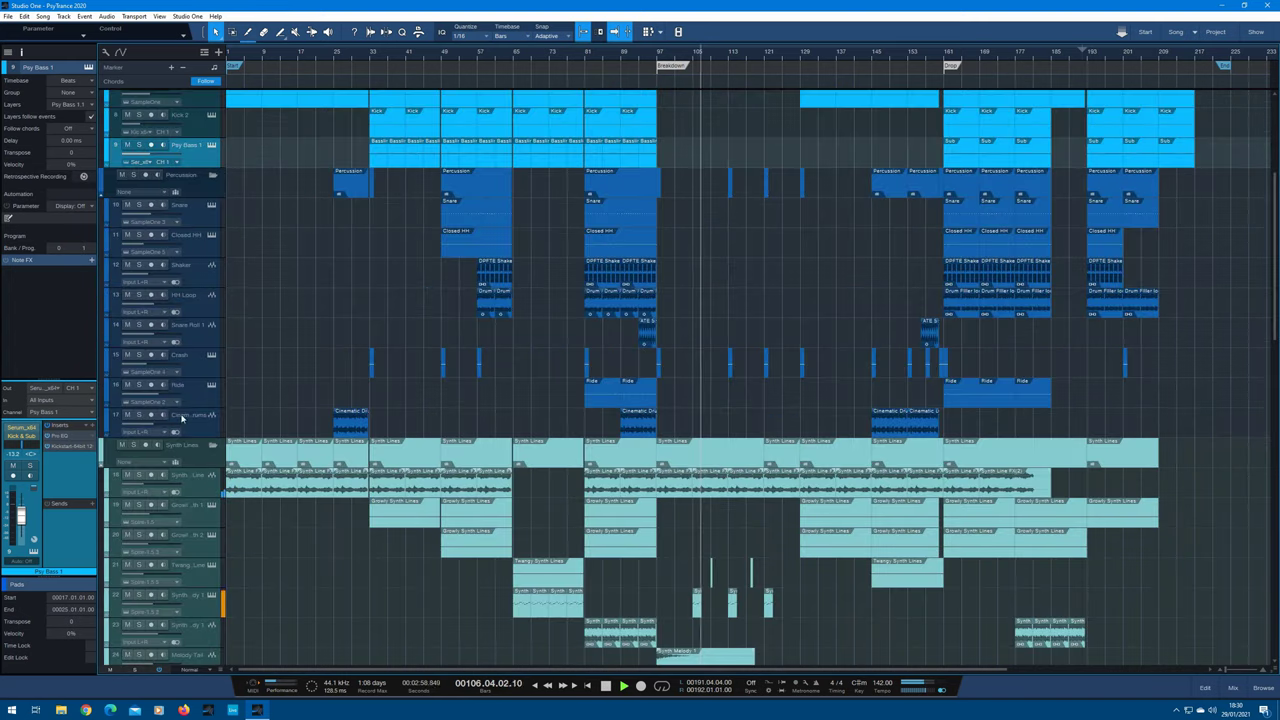
{"action": "left_click", "coordinate": [119, 51]}
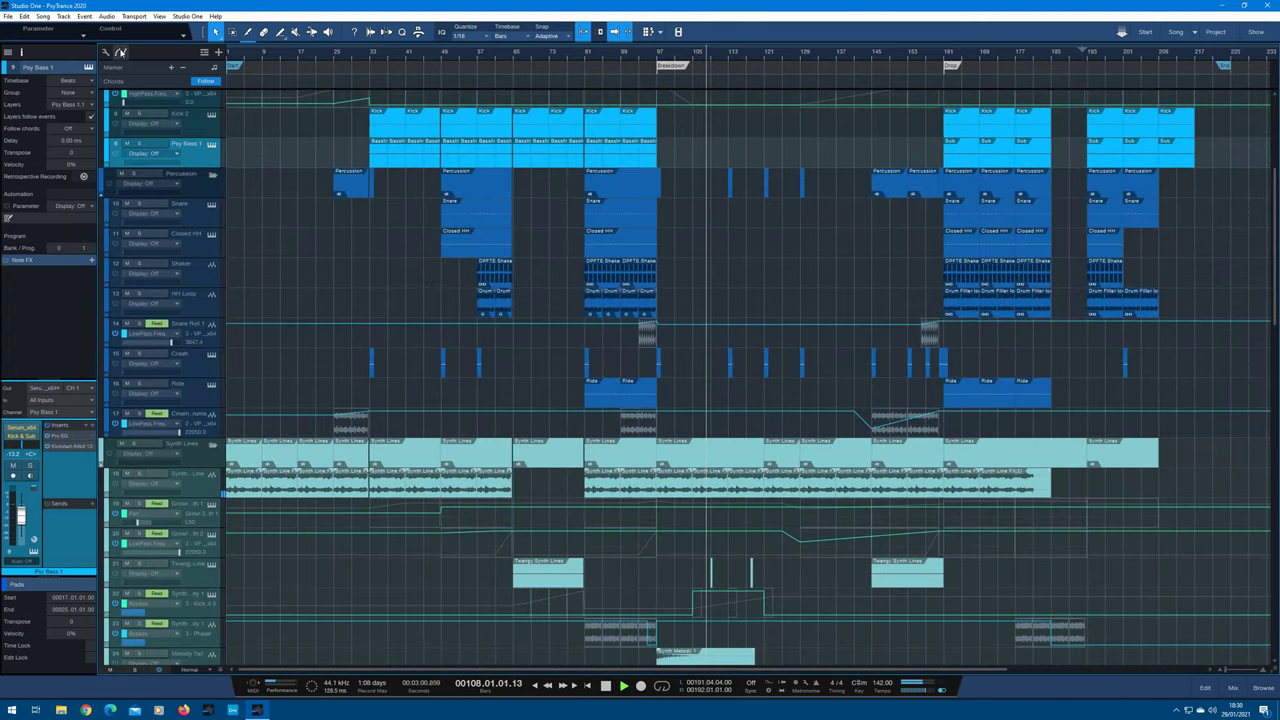
Examine the automation curves on the percussion and Synth Lines tracks, including filter frequency, pan and bypass envelopes
{"action": "scroll", "coordinate": [340, 213], "scroll_direction": "down", "scroll_amount": 3}
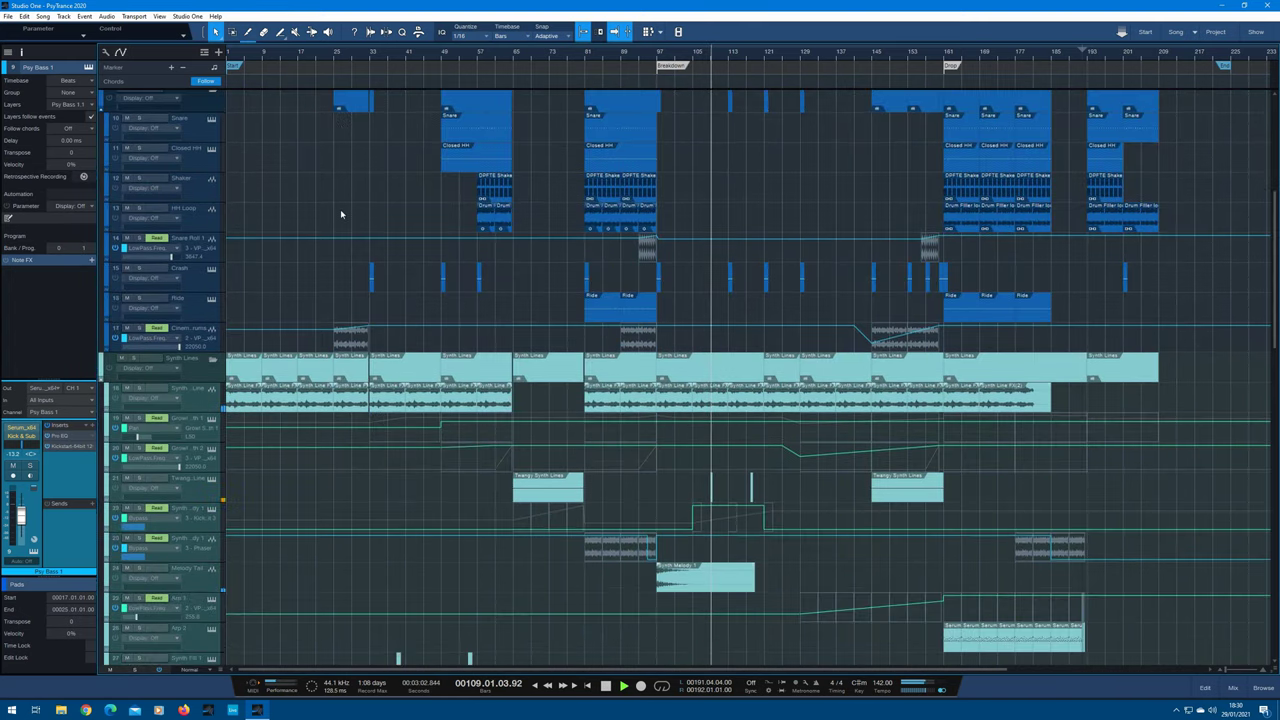
{"action": "scroll", "coordinate": [340, 213], "scroll_direction": "down", "scroll_amount": 3}
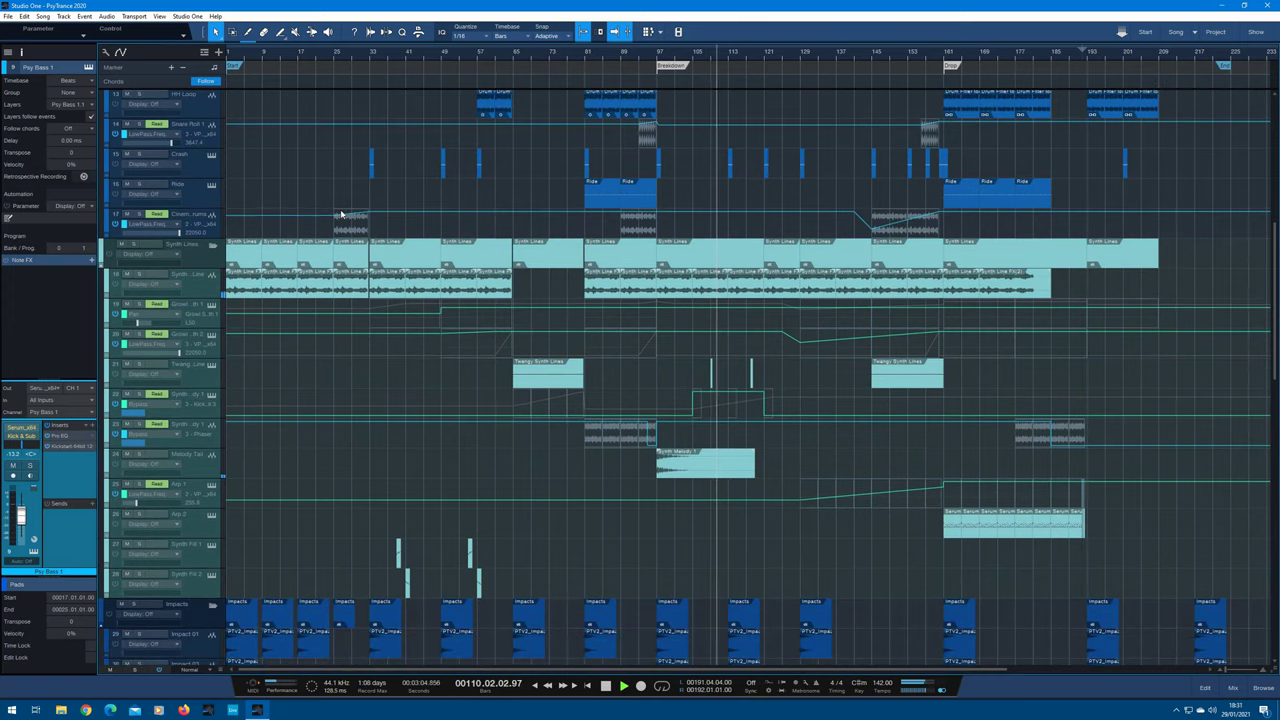
{"action": "scroll", "coordinate": [340, 213], "scroll_direction": "down", "scroll_amount": 1}
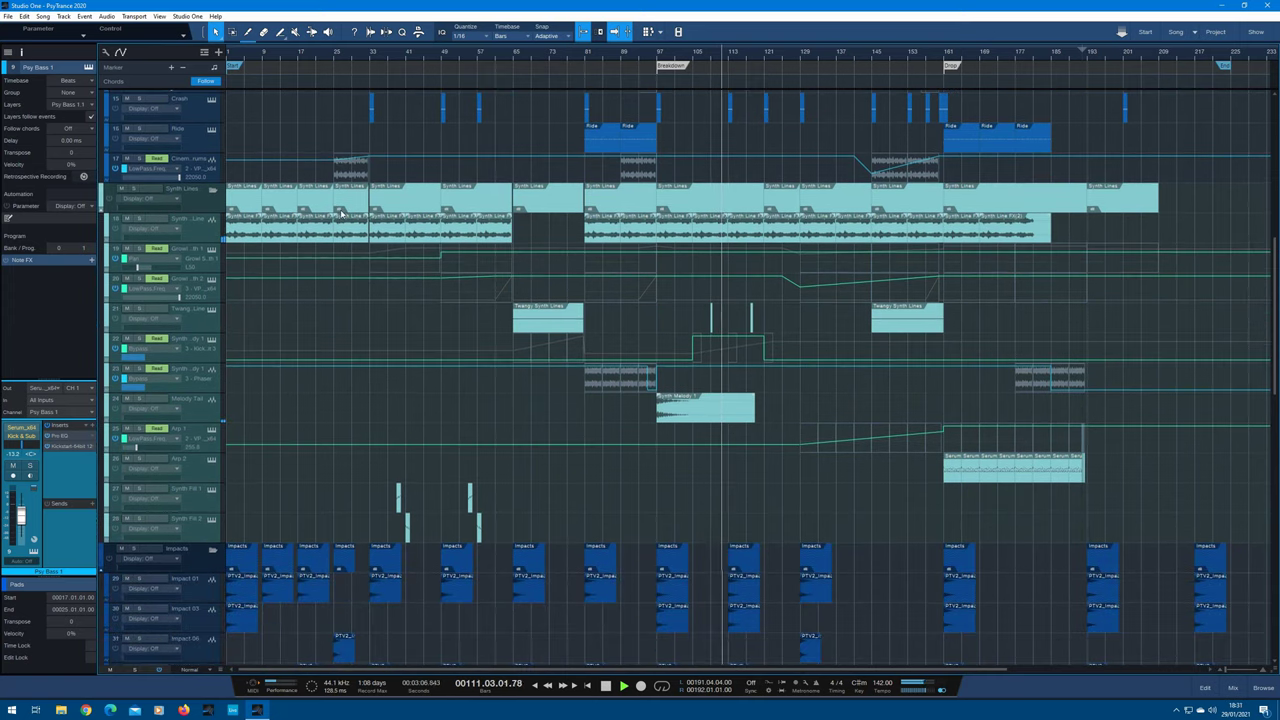
{"action": "scroll", "coordinate": [341, 213], "scroll_direction": "down", "scroll_amount": 1}
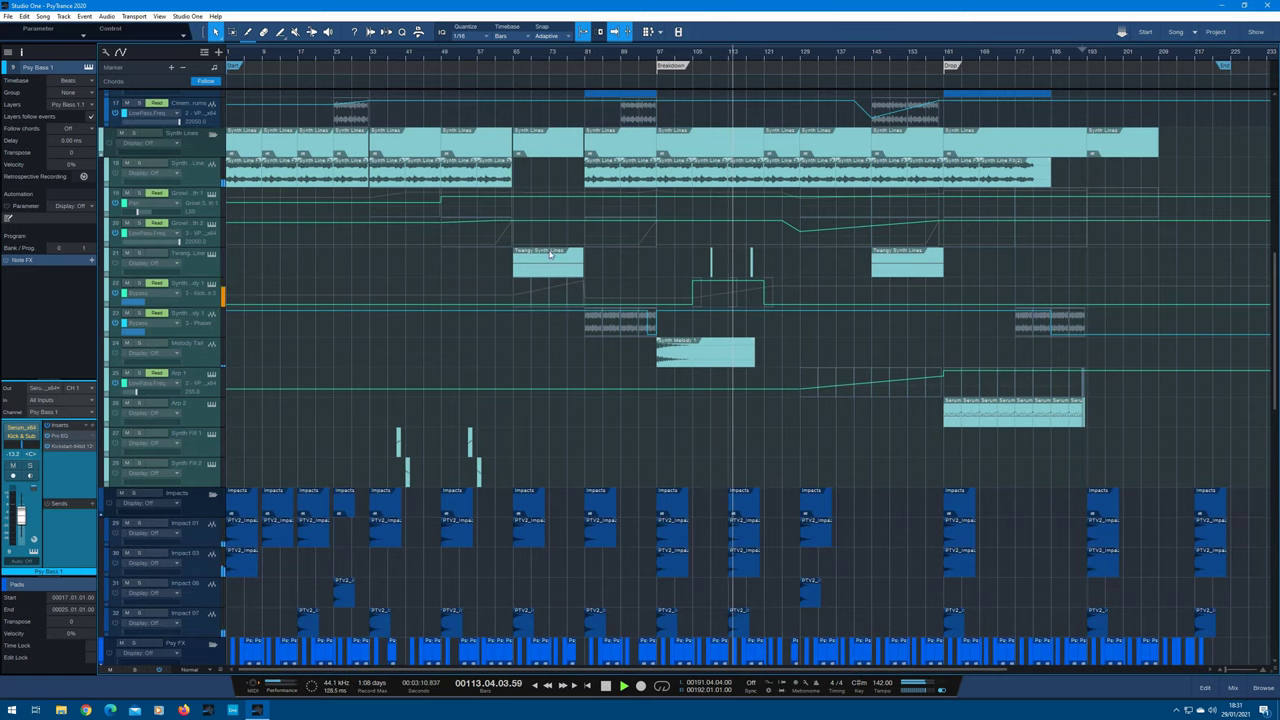
{"action": "scroll", "coordinate": [529, 275], "scroll_direction": "down", "scroll_amount": 1}
{"action": "scroll", "coordinate": [529, 275], "scroll_direction": "down", "scroll_amount": 1}
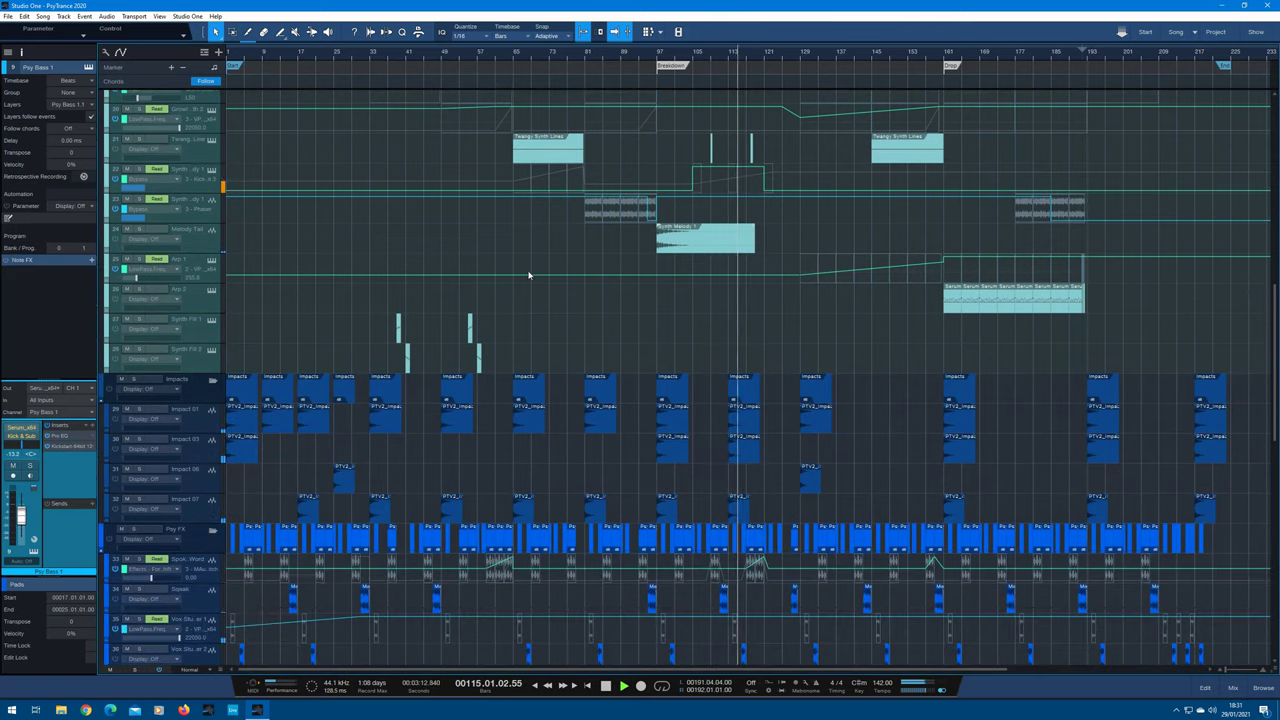
{"action": "scroll", "coordinate": [529, 275], "scroll_direction": "down", "scroll_amount": 1}
{"action": "scroll", "coordinate": [529, 275], "scroll_direction": "down", "scroll_amount": 2}
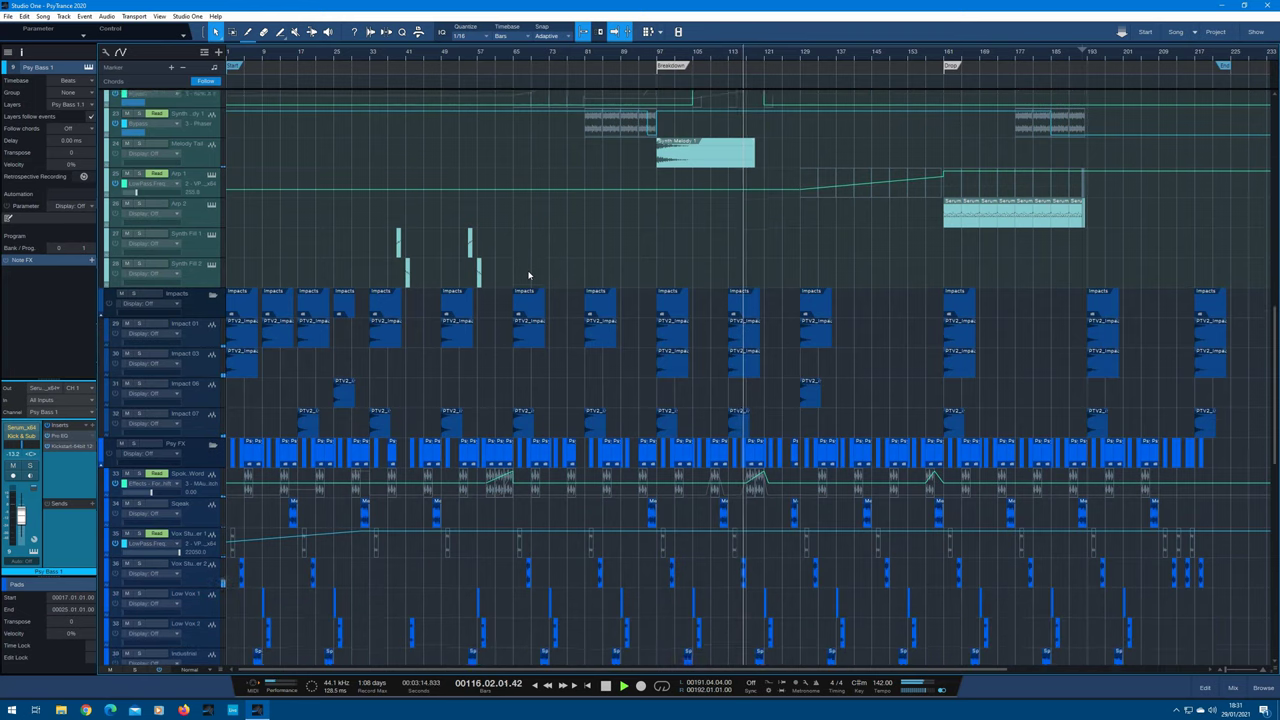
Examine the automation on the Psy FX, Risers and vocal tracks, down to the effect and bus channels at the end of the track list
{"action": "scroll", "coordinate": [529, 275], "scroll_direction": "down", "scroll_amount": 2}
{"action": "scroll", "coordinate": [529, 275], "scroll_direction": "down", "scroll_amount": 2}
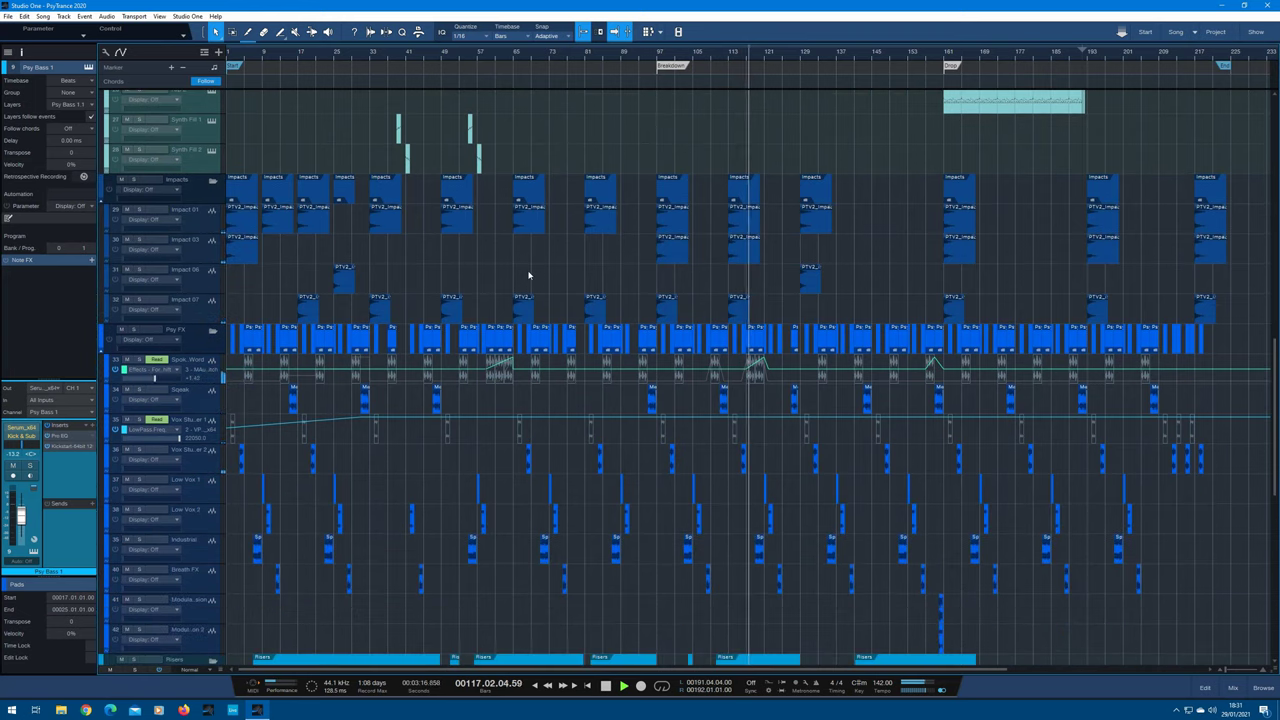
{"action": "scroll", "coordinate": [529, 275], "scroll_direction": "down", "scroll_amount": 3}
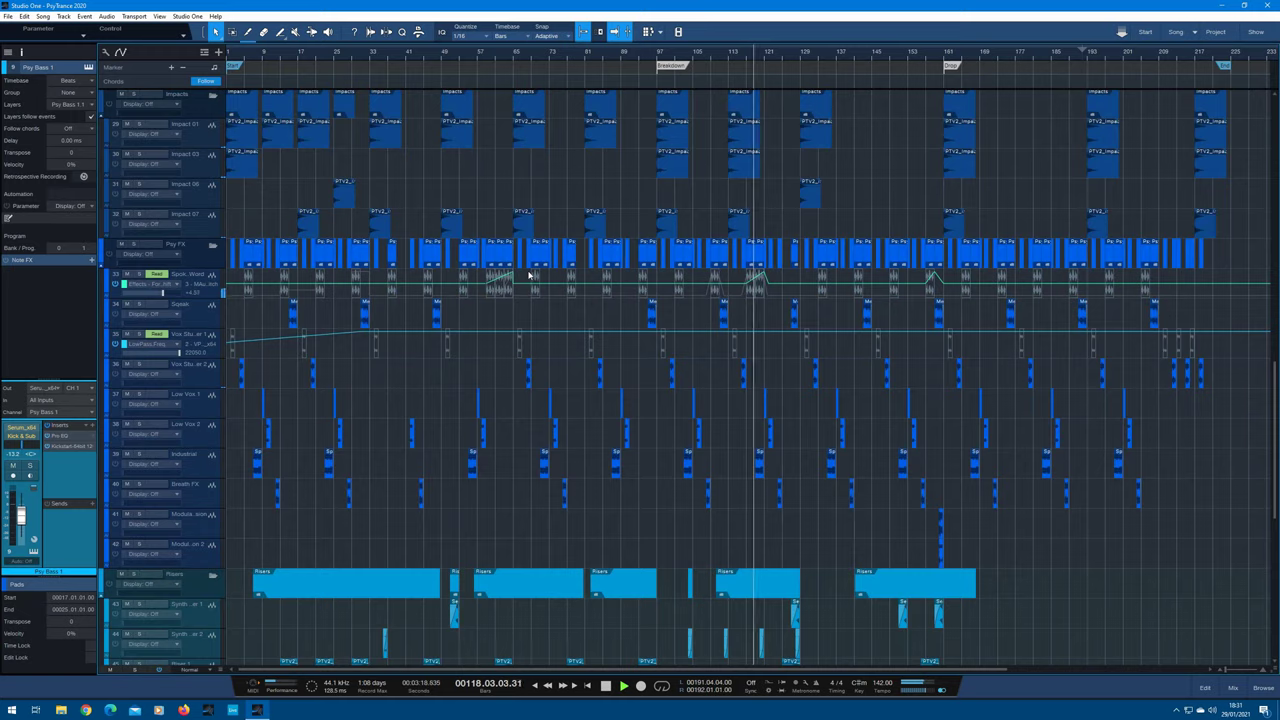
{"action": "scroll", "coordinate": [529, 275], "scroll_direction": "down", "scroll_amount": 2}
{"action": "scroll", "coordinate": [529, 275], "scroll_direction": "down", "scroll_amount": 3}
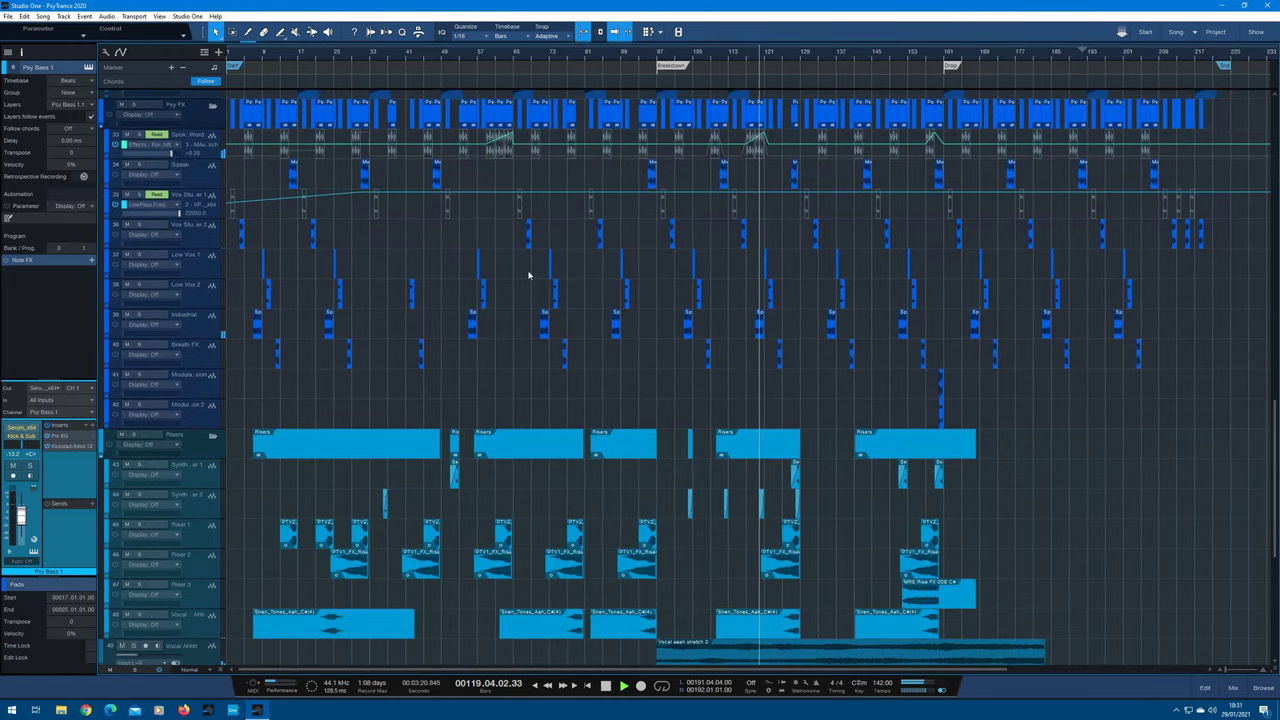
{"action": "scroll", "coordinate": [529, 275], "scroll_direction": "down", "scroll_amount": 2}
{"action": "scroll", "coordinate": [529, 275], "scroll_direction": "down", "scroll_amount": 1}
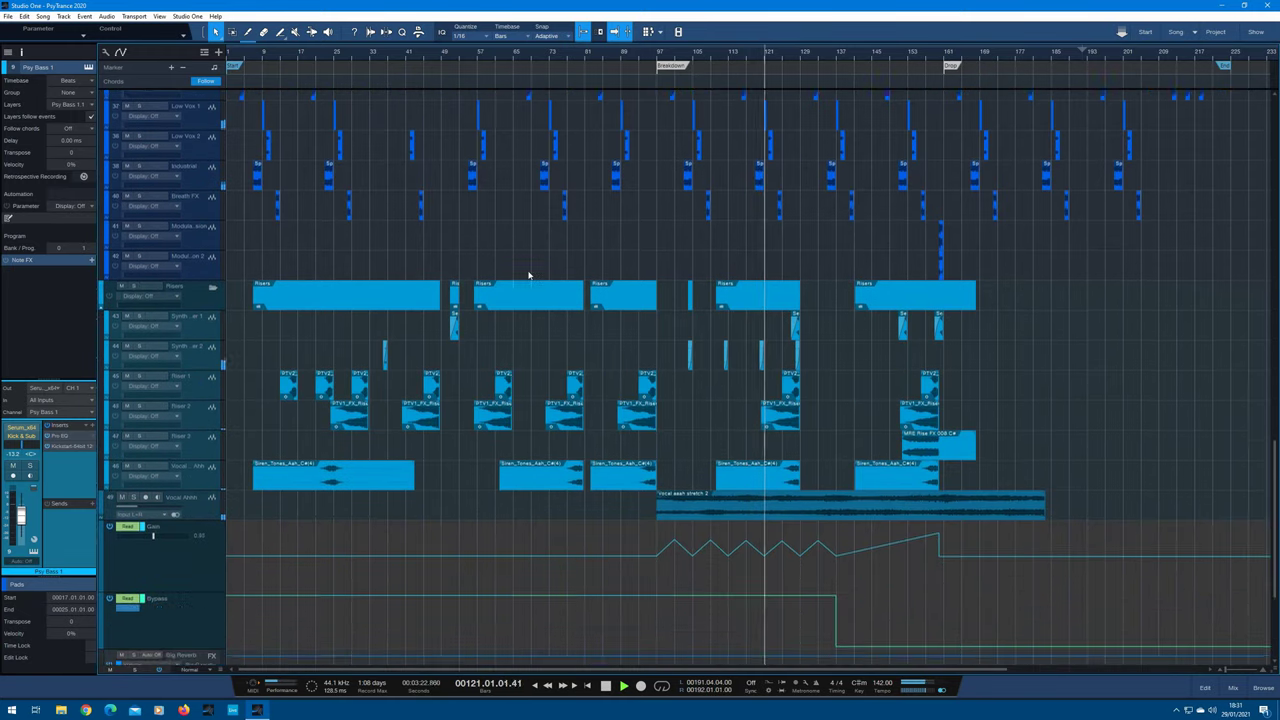
{"action": "scroll", "coordinate": [529, 275], "scroll_direction": "down", "scroll_amount": 3}
{"action": "scroll", "coordinate": [529, 275], "scroll_direction": "down", "scroll_amount": 4}
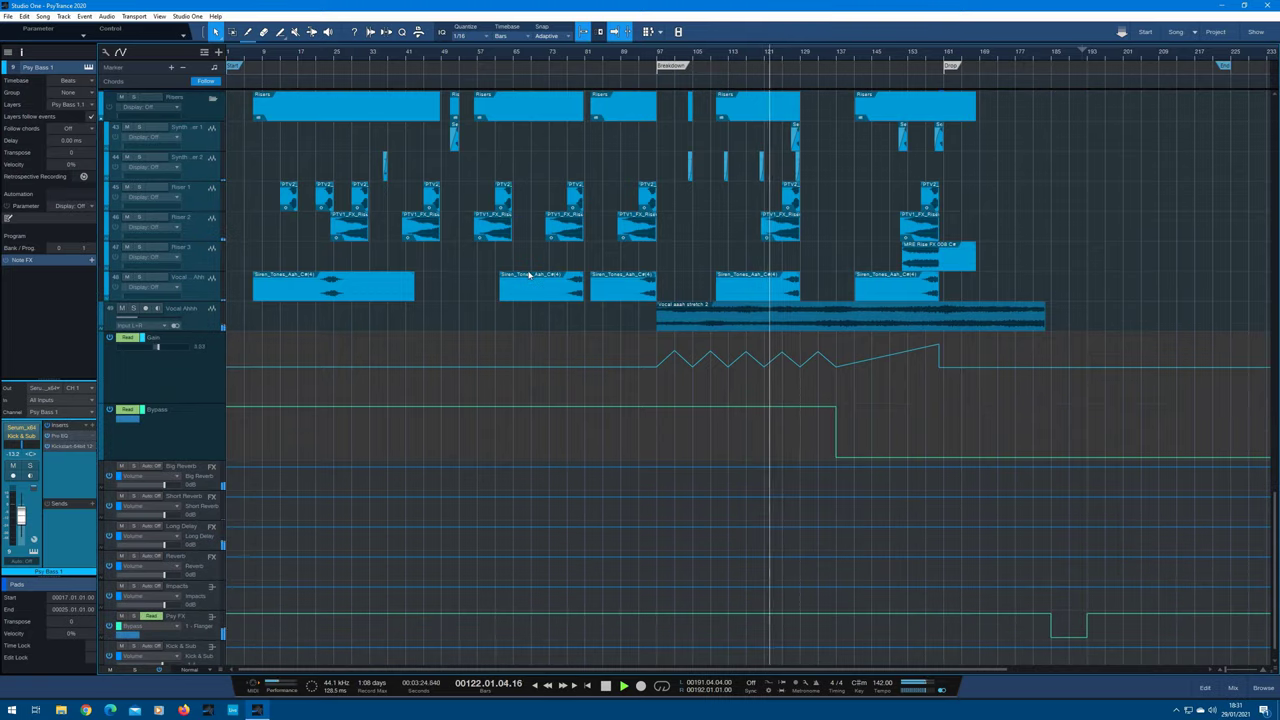
{"action": "scroll", "coordinate": [529, 275], "scroll_direction": "down", "scroll_amount": 1}
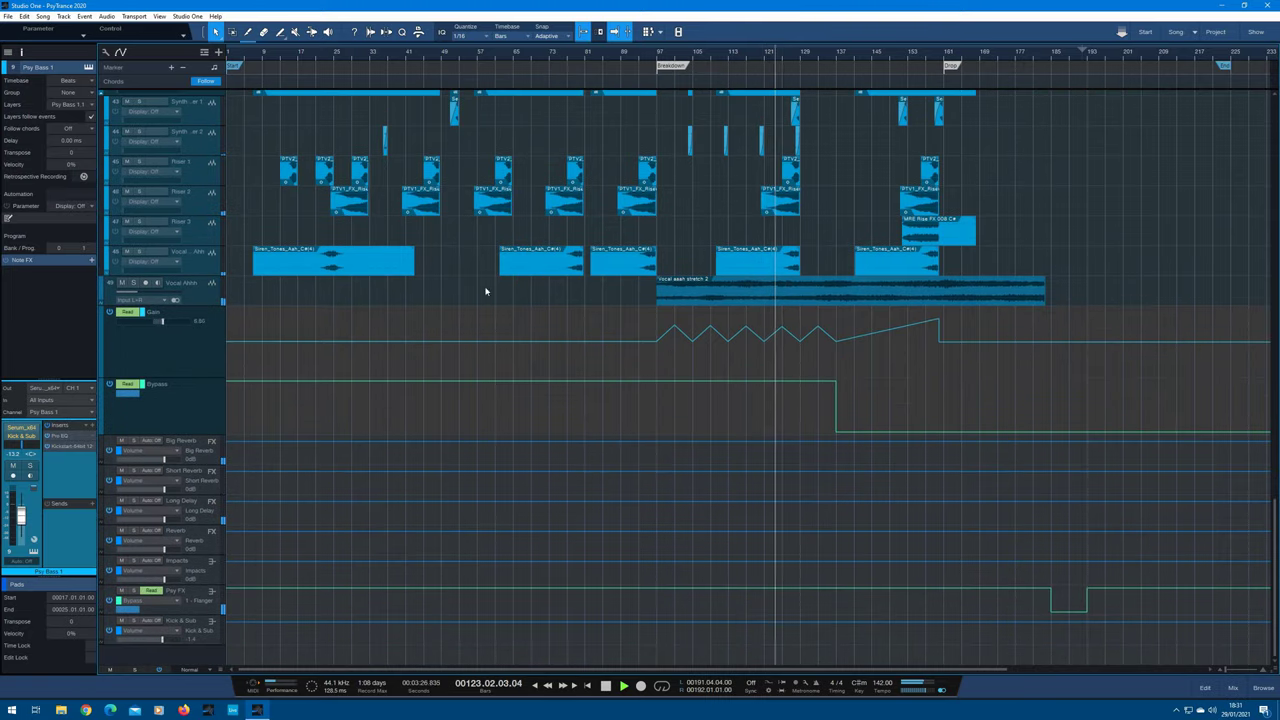
Hide the automation lanes and set the arrangement's track height to Small
{"action": "left_click", "coordinate": [120, 52]}
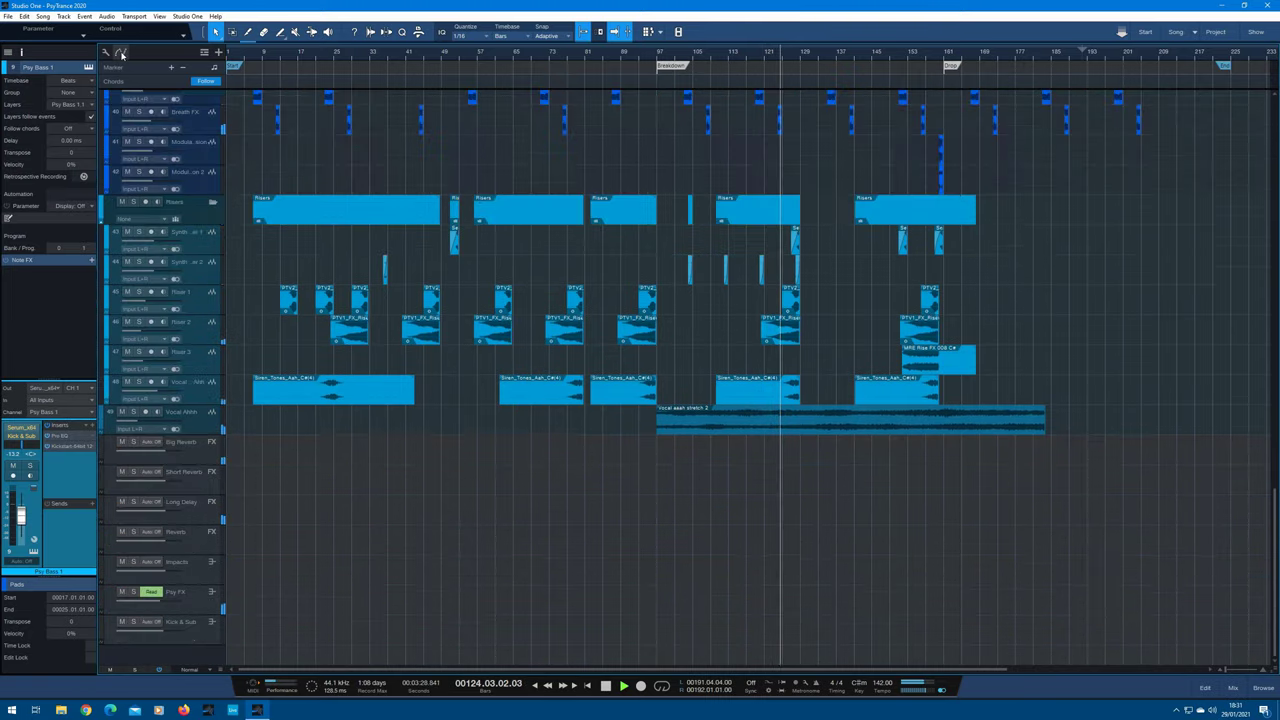
{"action": "left_click", "coordinate": [190, 669]}
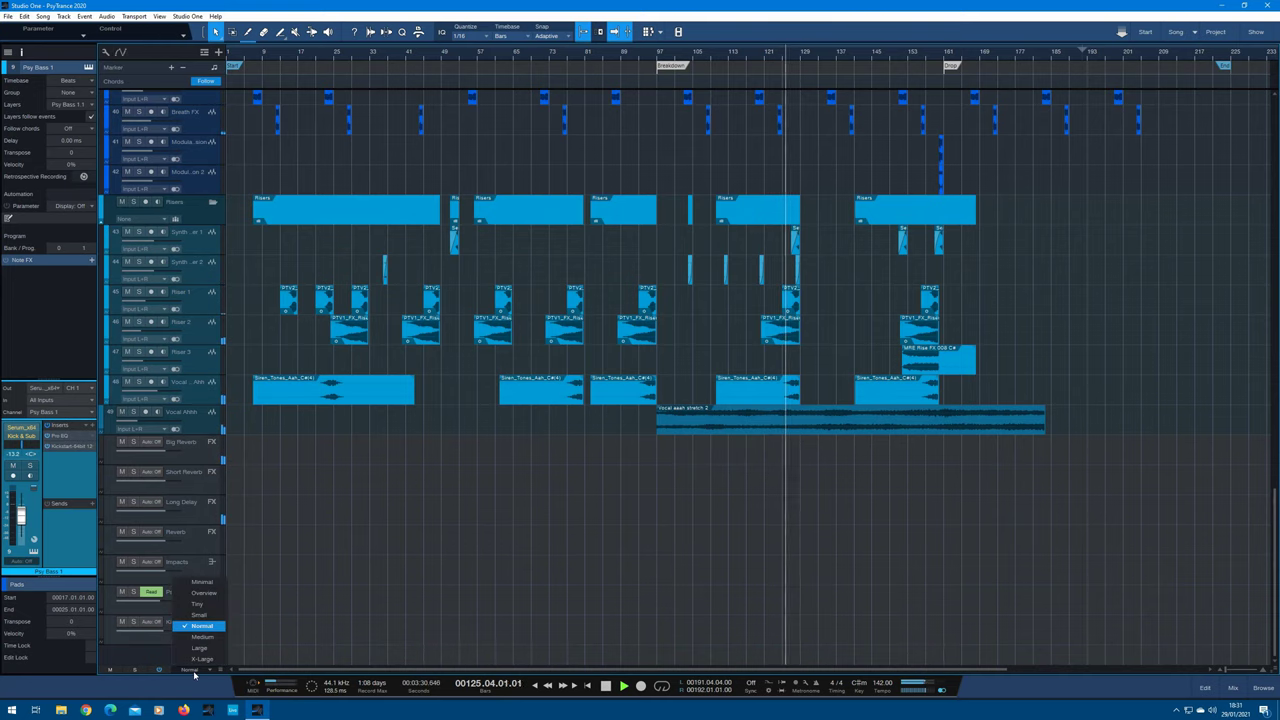
{"action": "left_click", "coordinate": [200, 614]}
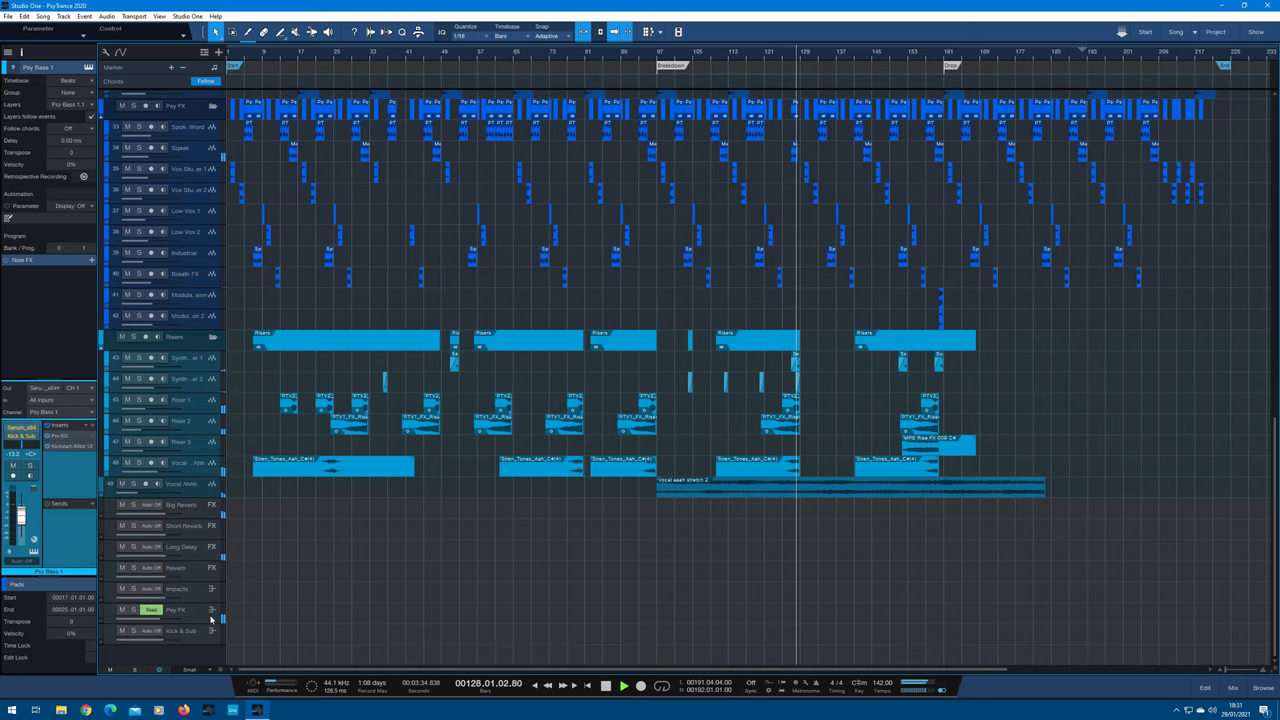
Show the mixer again and inspect the Arp 1 channel's Spire patch and its VPS Philta filter insert, closing both windows
{"action": "key", "text": "F3"}
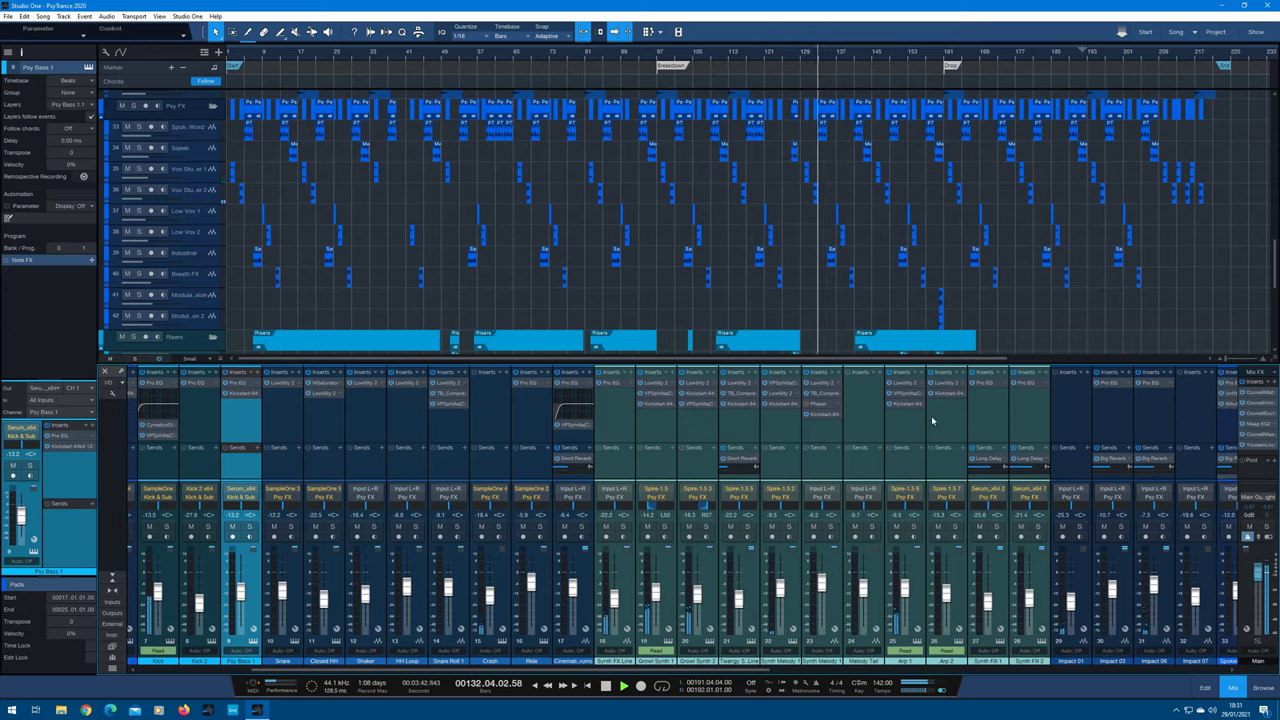
{"action": "left_click", "coordinate": [917, 642]}
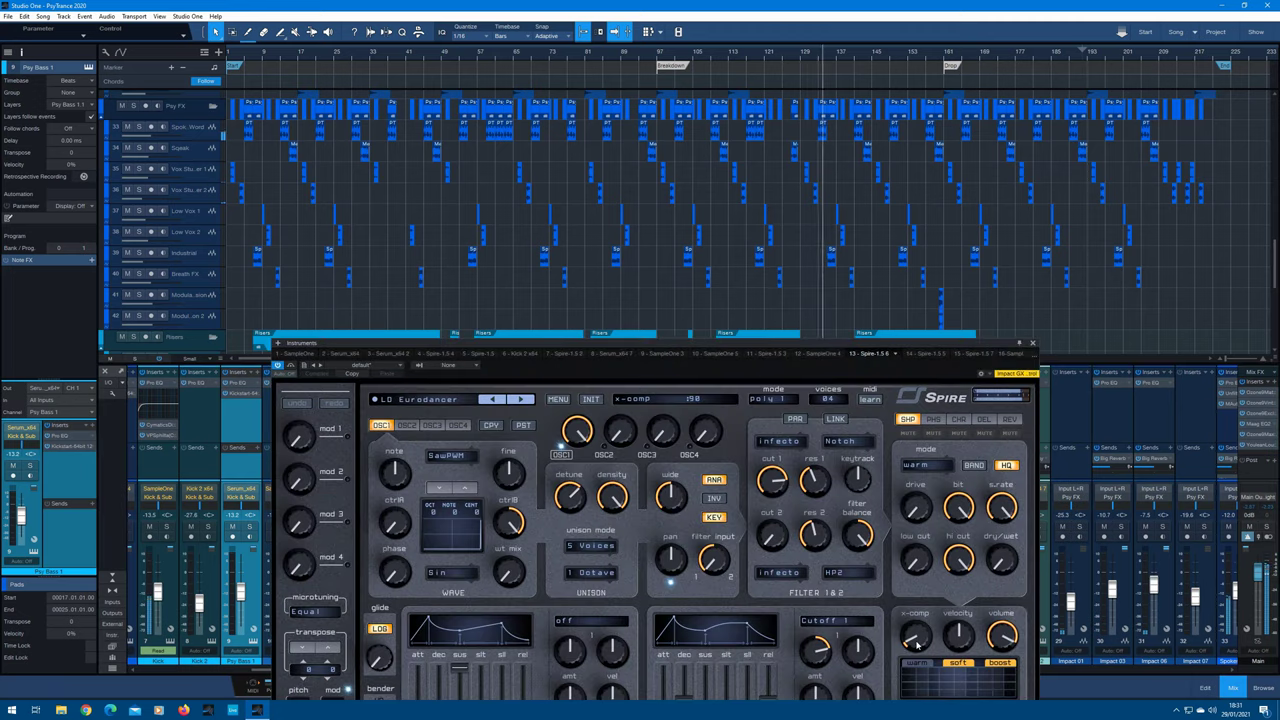
{"action": "left_click_drag", "start_coordinate": [795, 345], "coordinate": [645, 100]}
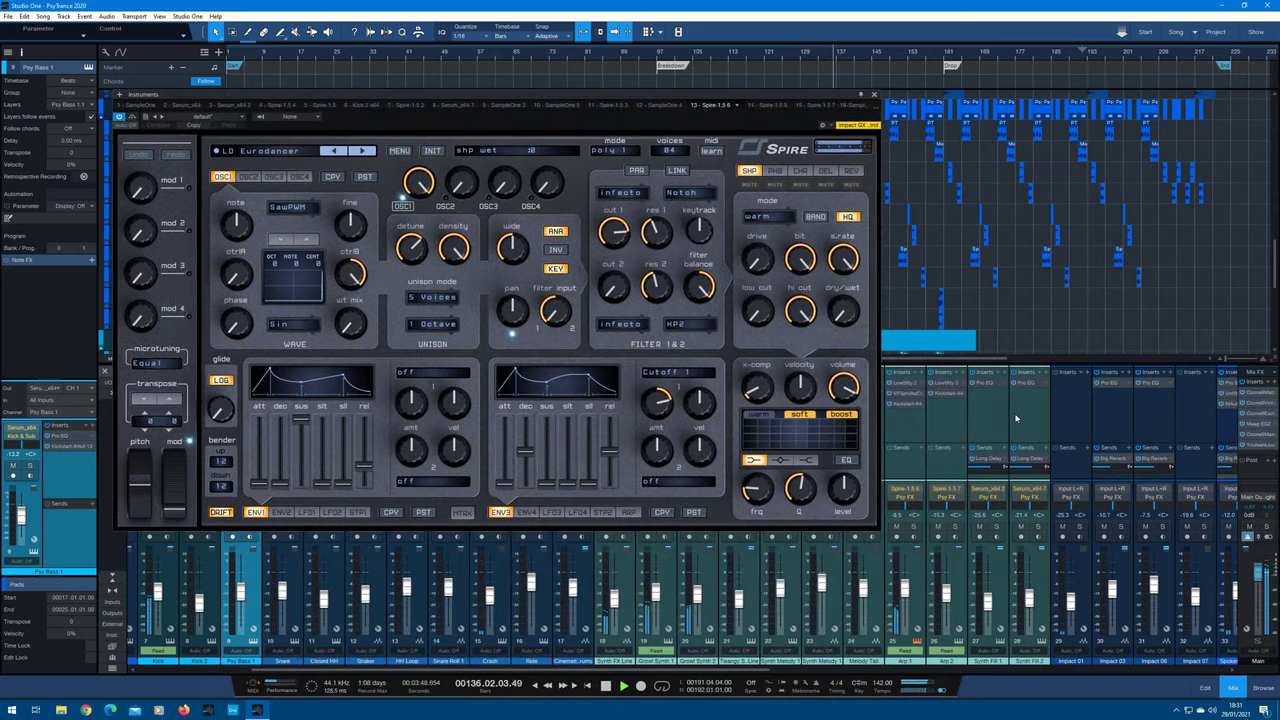
{"action": "left_click", "coordinate": [901, 395]}
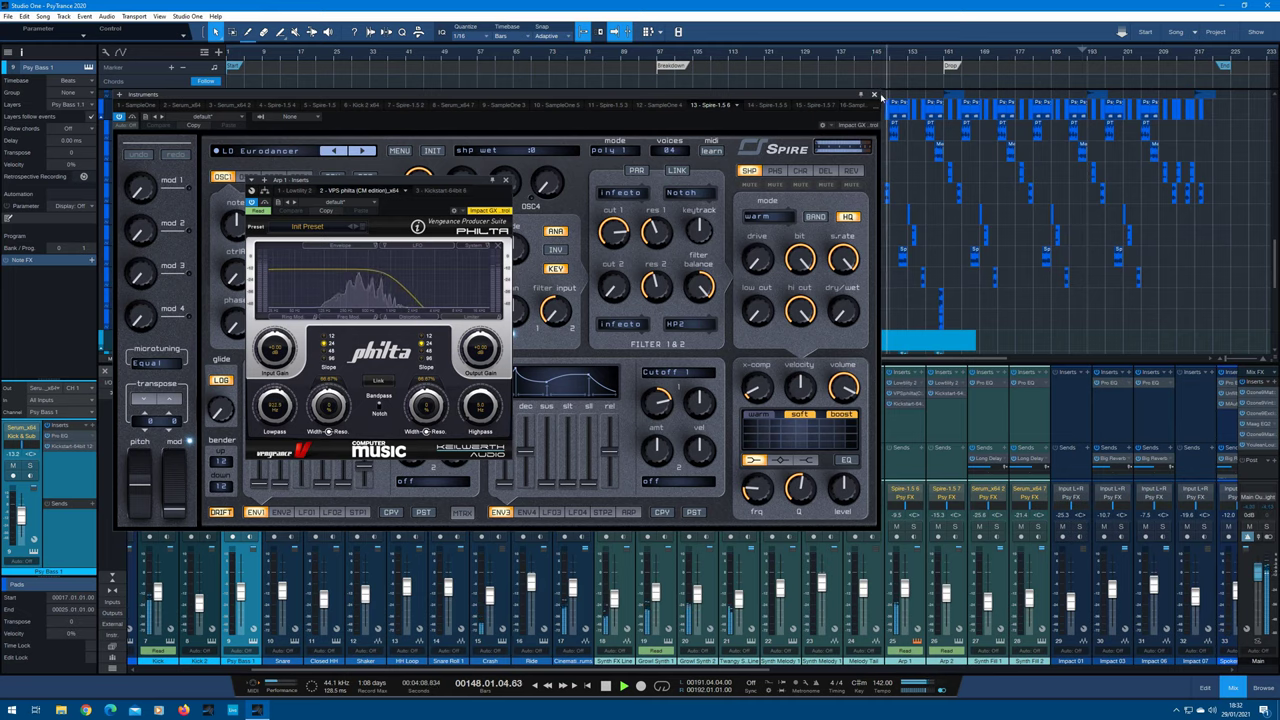
{"action": "key", "text": "F11"}
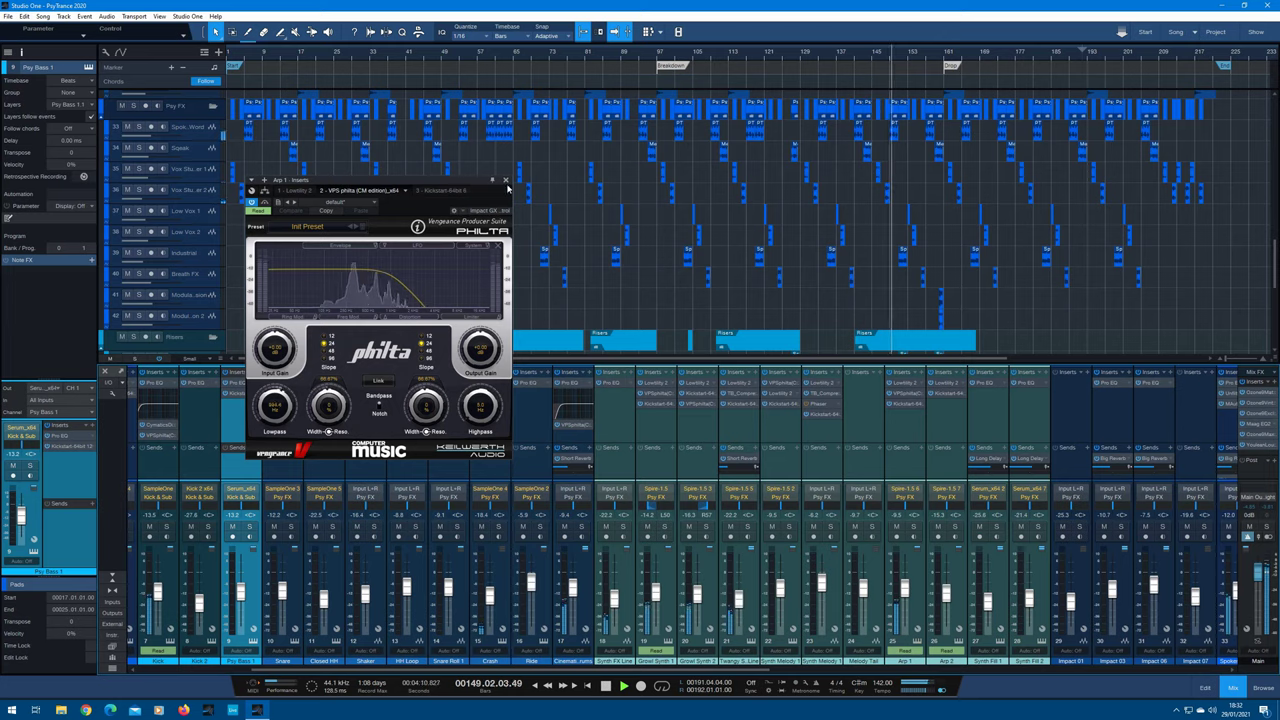
{"action": "left_click", "coordinate": [505, 181]}
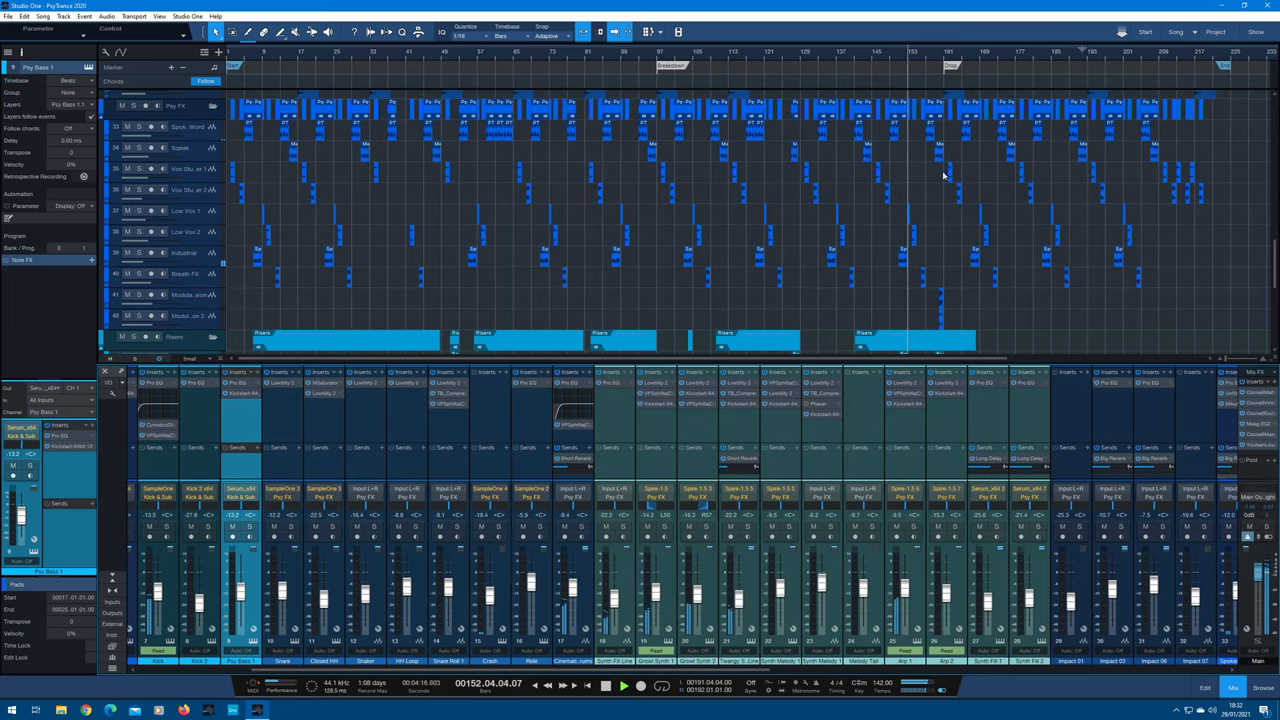
Locate the Arp 1 and Arp 2 parts within the Synth Lines tracks of the arrangement
{"action": "scroll", "coordinate": [970, 160], "scroll_direction": "down", "scroll_amount": 2}
{"action": "scroll", "coordinate": [970, 160], "scroll_direction": "up", "scroll_amount": 10}
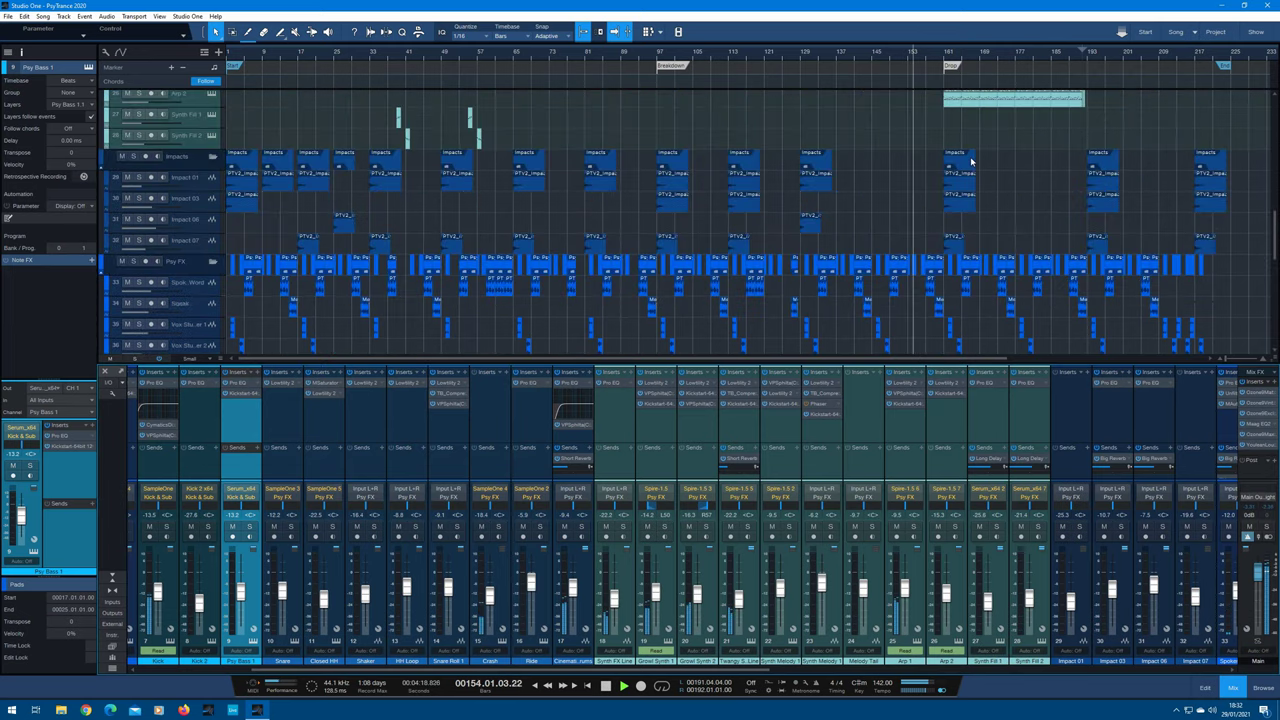
{"action": "scroll", "coordinate": [970, 160], "scroll_direction": "up", "scroll_amount": 2}
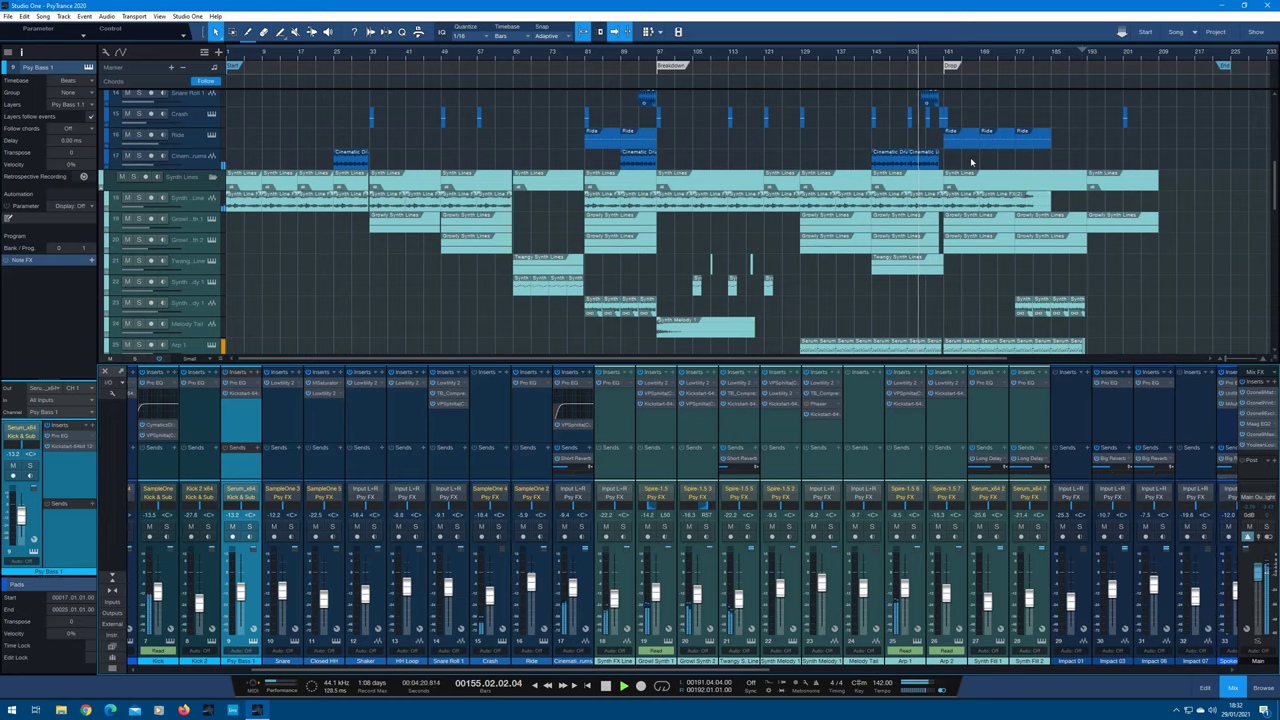
{"action": "scroll", "coordinate": [970, 161], "scroll_direction": "down", "scroll_amount": 2}
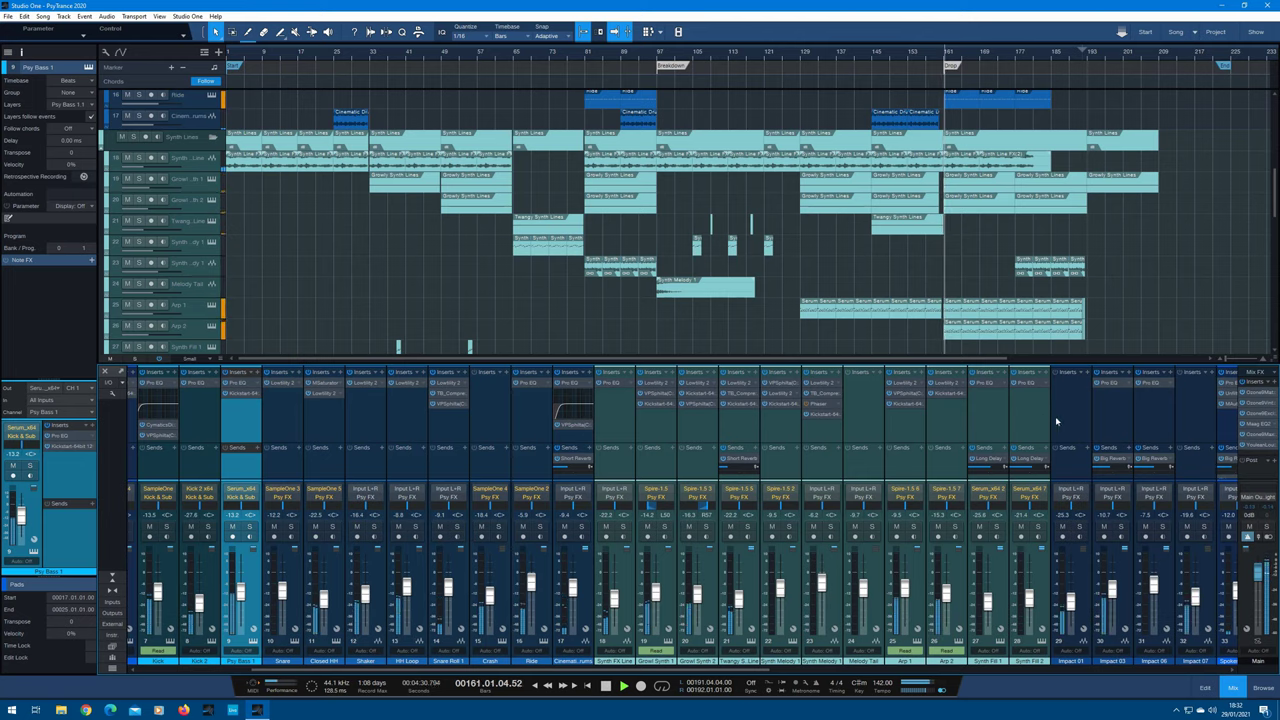
Inspect the Ozone 9 Match EQ, Vintage Compressor and Exciter and the Maag EQ2 inserts on the Main output
{"action": "left_click", "coordinate": [1255, 395]}
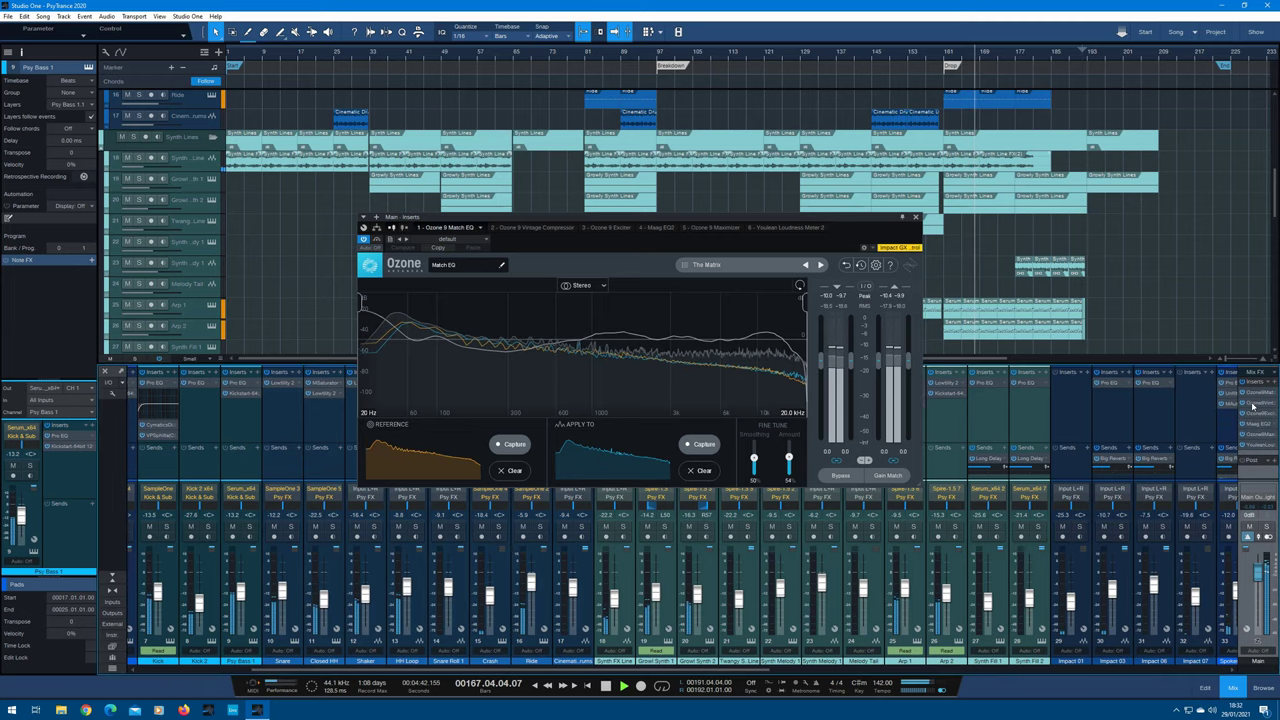
{"action": "left_click", "coordinate": [1253, 404]}
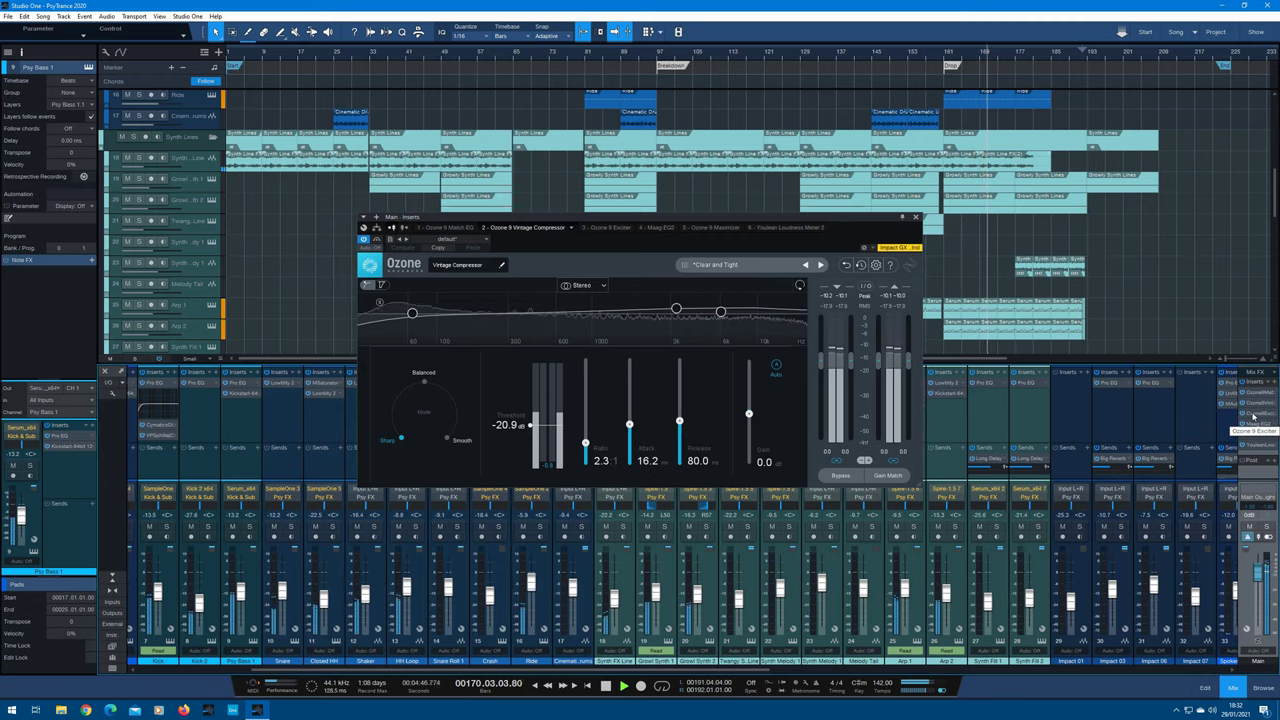
{"action": "left_click", "coordinate": [1254, 415]}
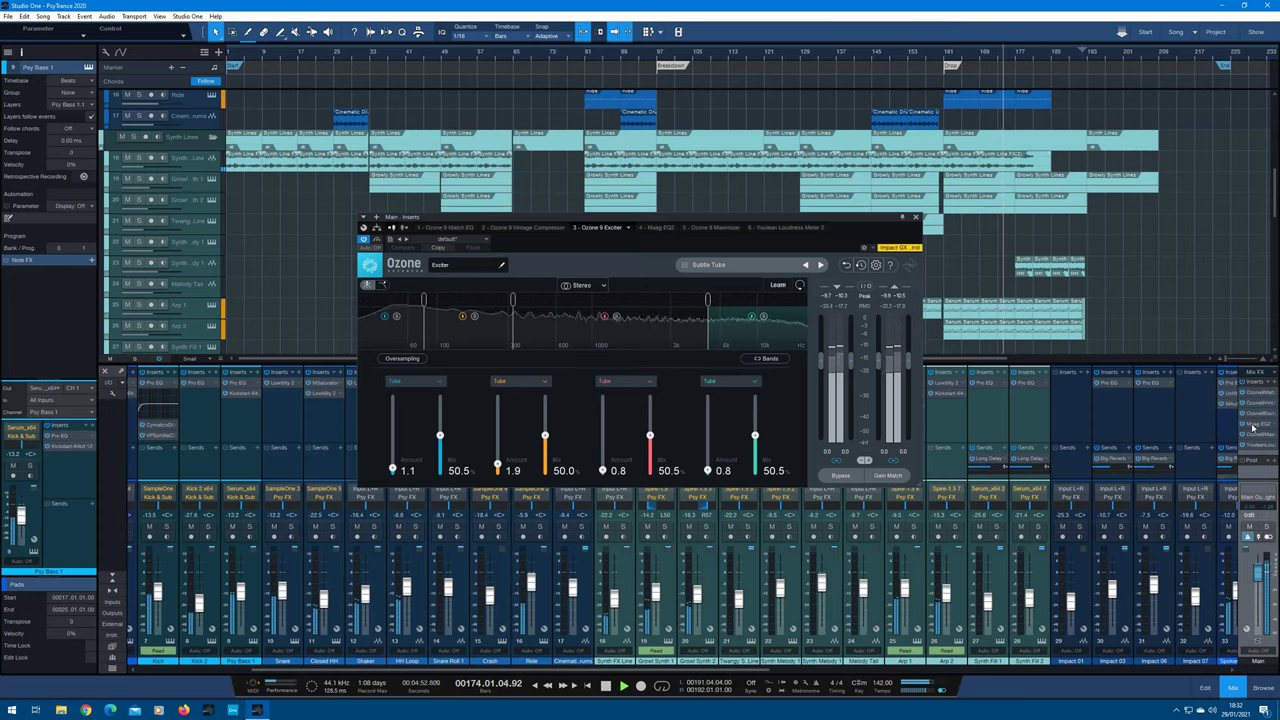
{"action": "left_click", "coordinate": [1253, 425]}
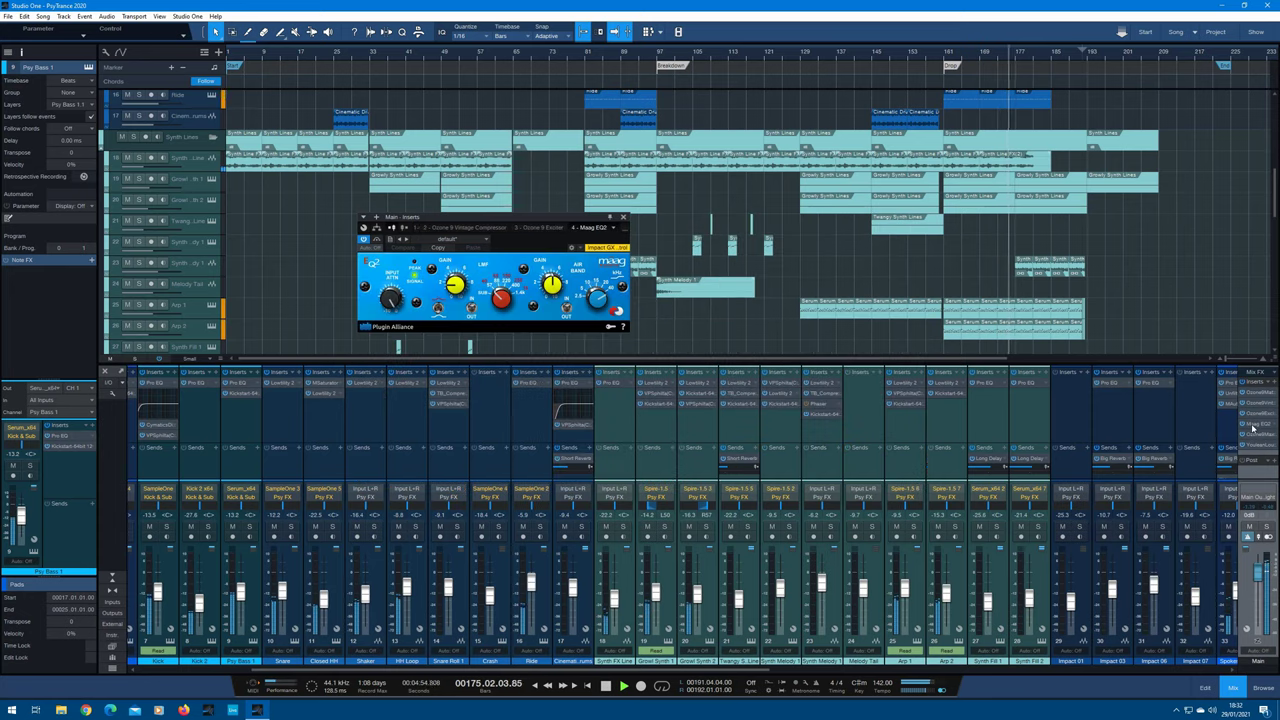
Inspect the Ozone 9 Maximizer and Youlean Loudness Meter 2 on the Main output, moving the meter window off the Maximizer
{"action": "left_click", "coordinate": [1252, 437]}
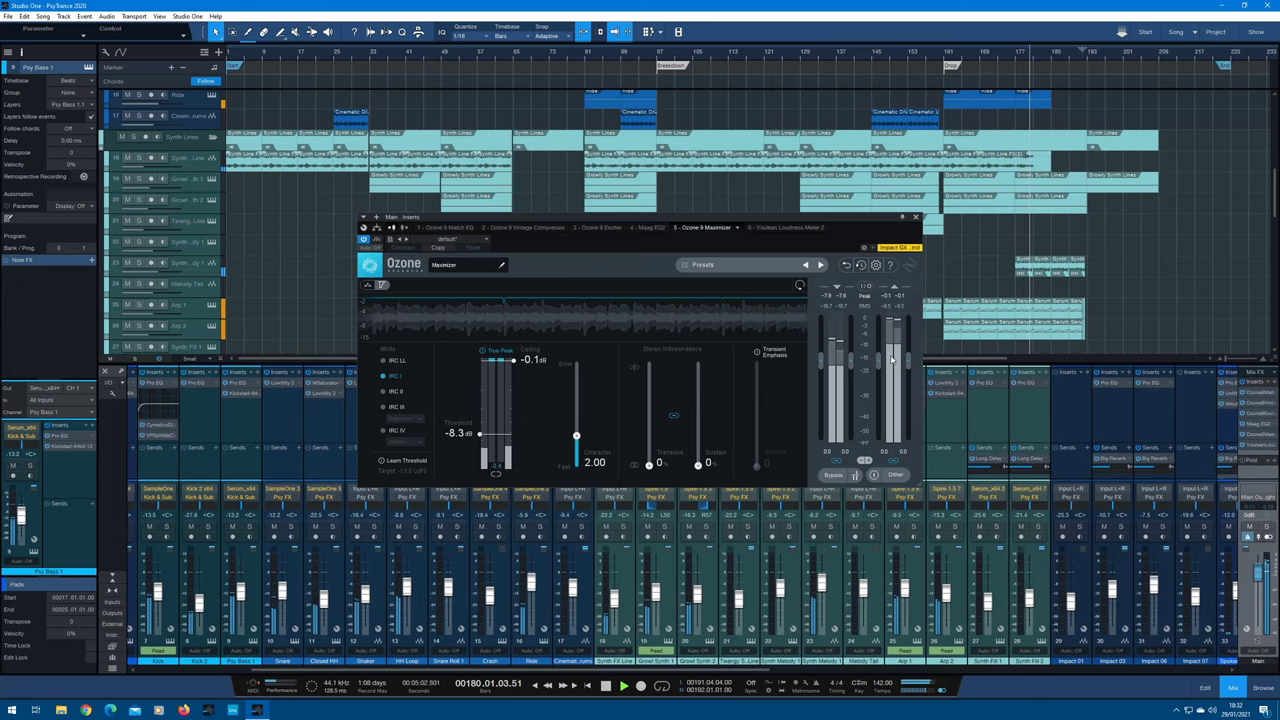
{"action": "left_click", "coordinate": [1258, 446]}
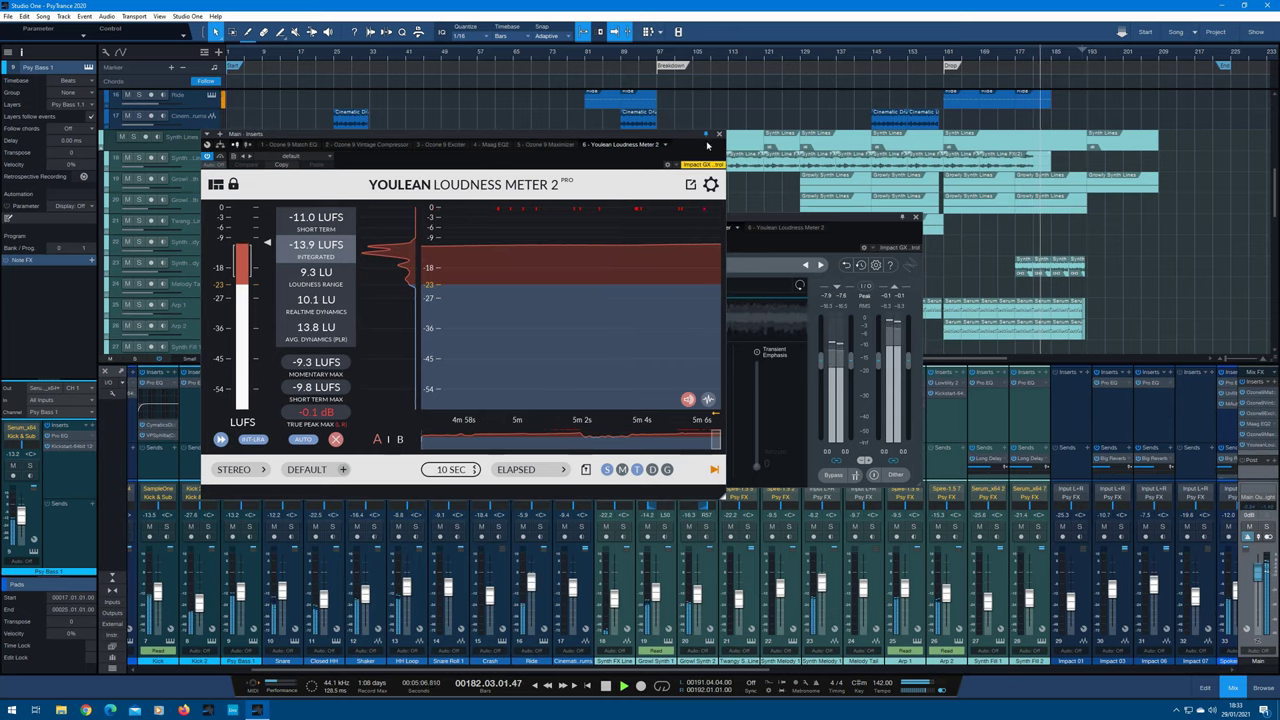
{"action": "left_click_drag", "start_coordinate": [707, 146], "coordinate": [562, 44]}
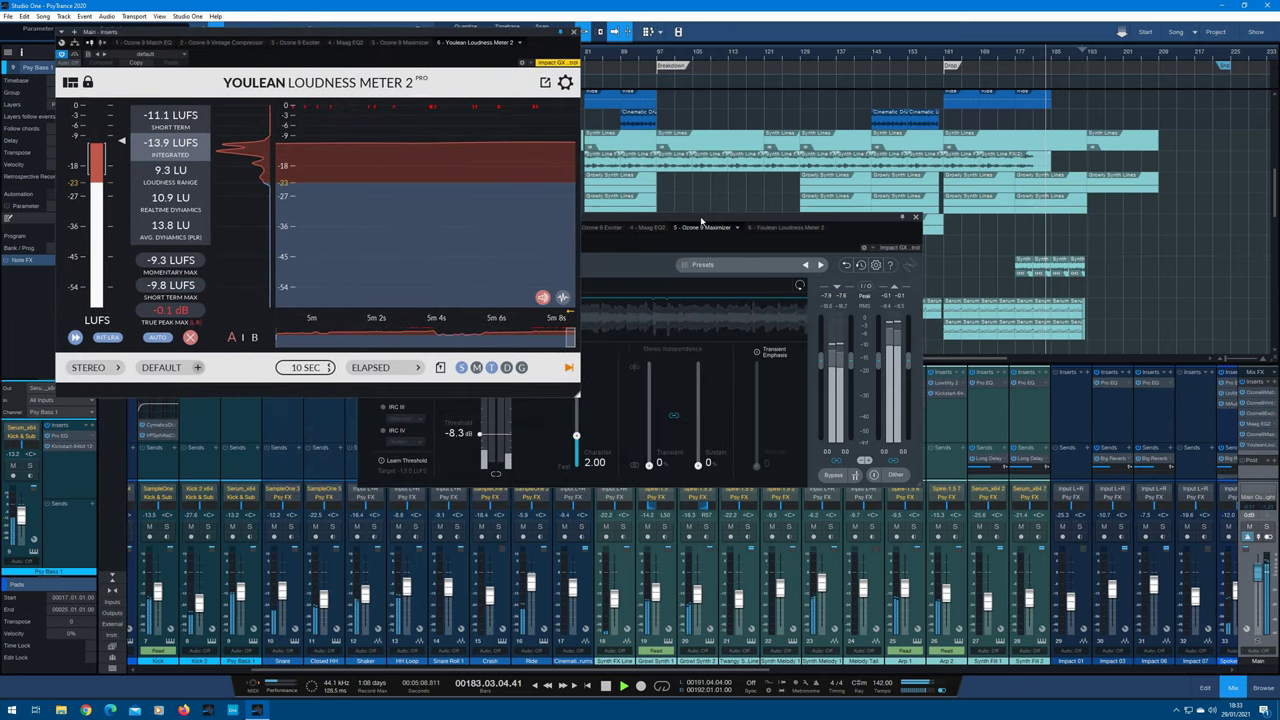
Move the Ozone 9 Maximizer window down clear of the arrangement and close it
{"action": "left_click_drag", "start_coordinate": [701, 221], "coordinate": [873, 368]}
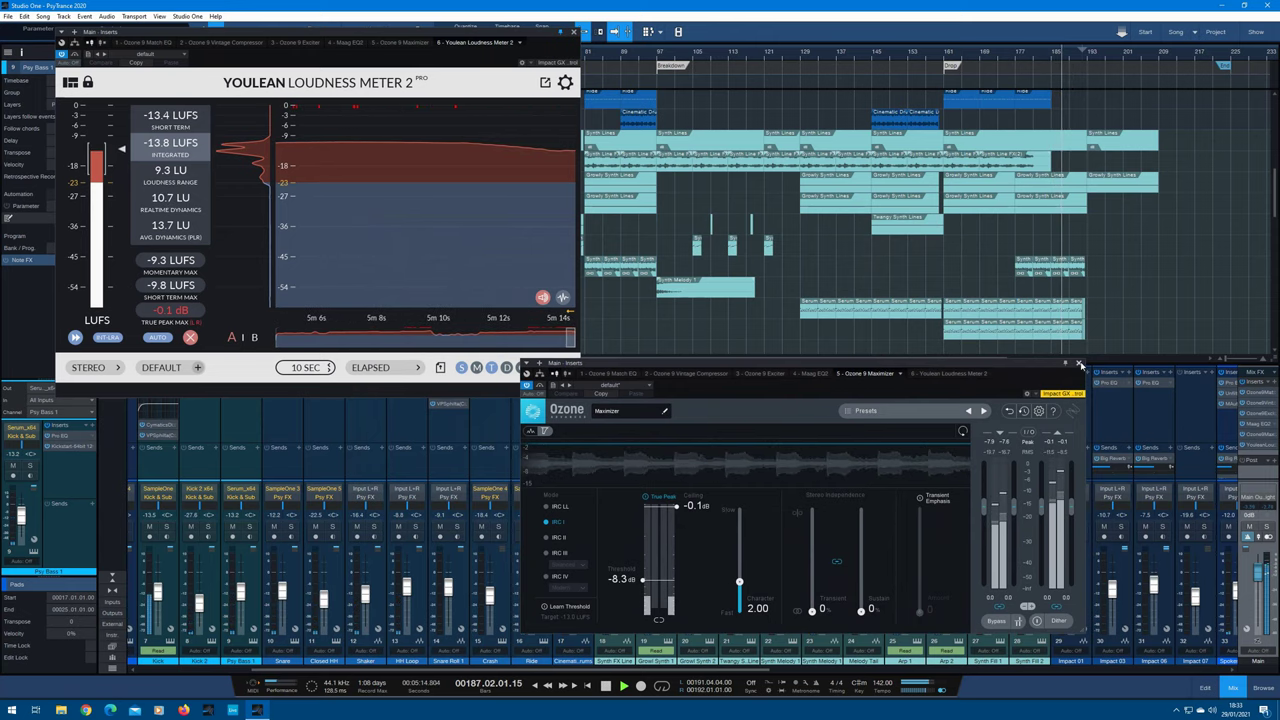
{"action": "left_click", "coordinate": [1079, 363]}
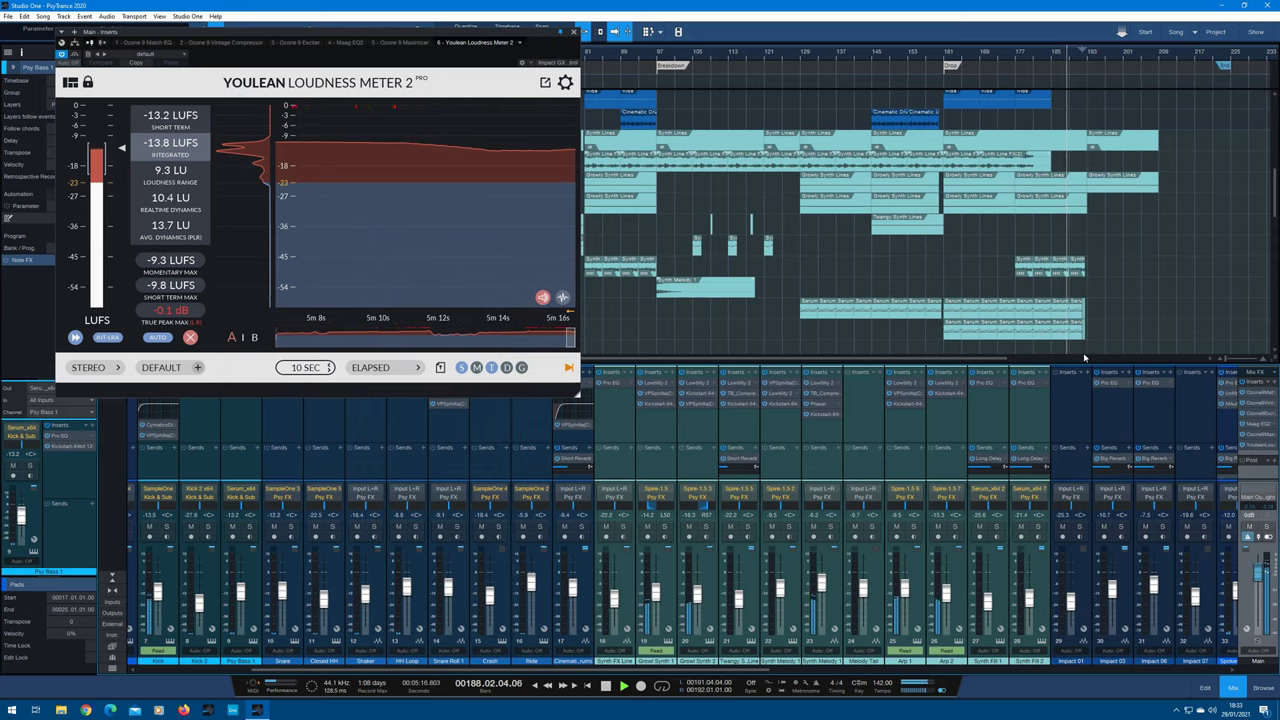
Show the bus channels at the end of the mixer and inspect the Flanger insert on the Psy FX bus, closing its window
{"action": "left_click_drag", "start_coordinate": [770, 672], "coordinate": [1252, 682]}
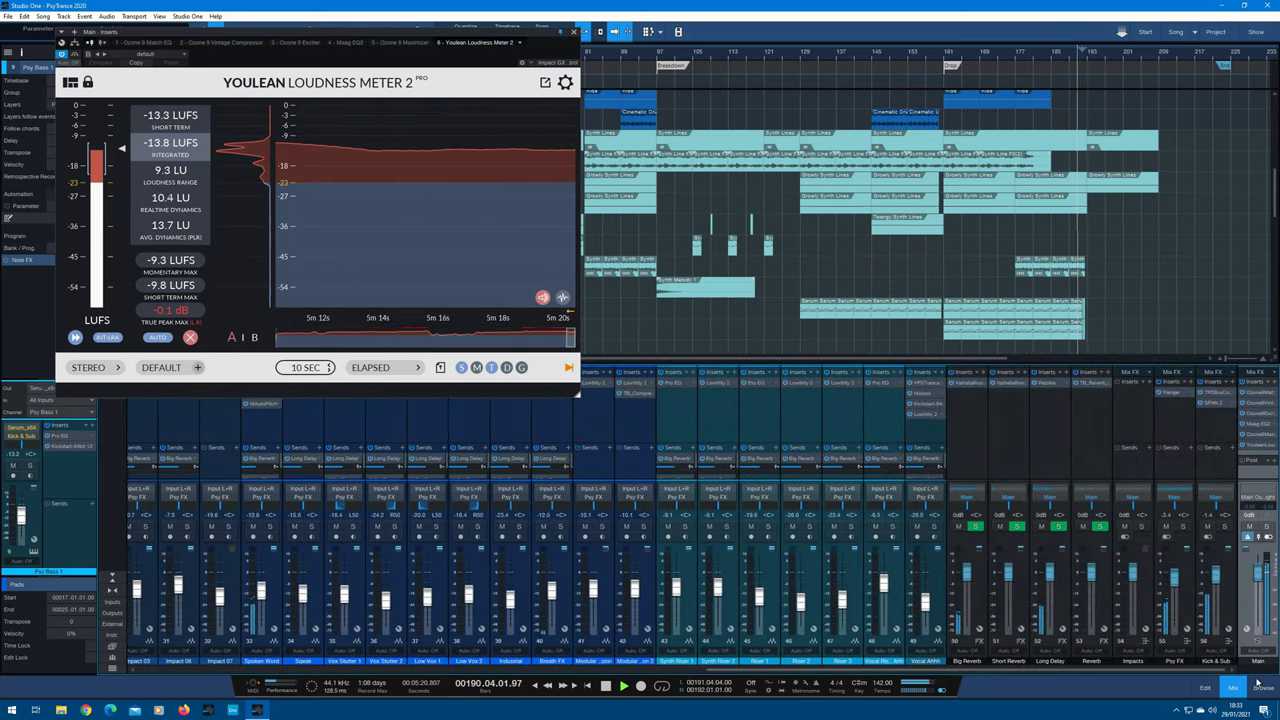
{"action": "left_click", "coordinate": [1170, 392]}
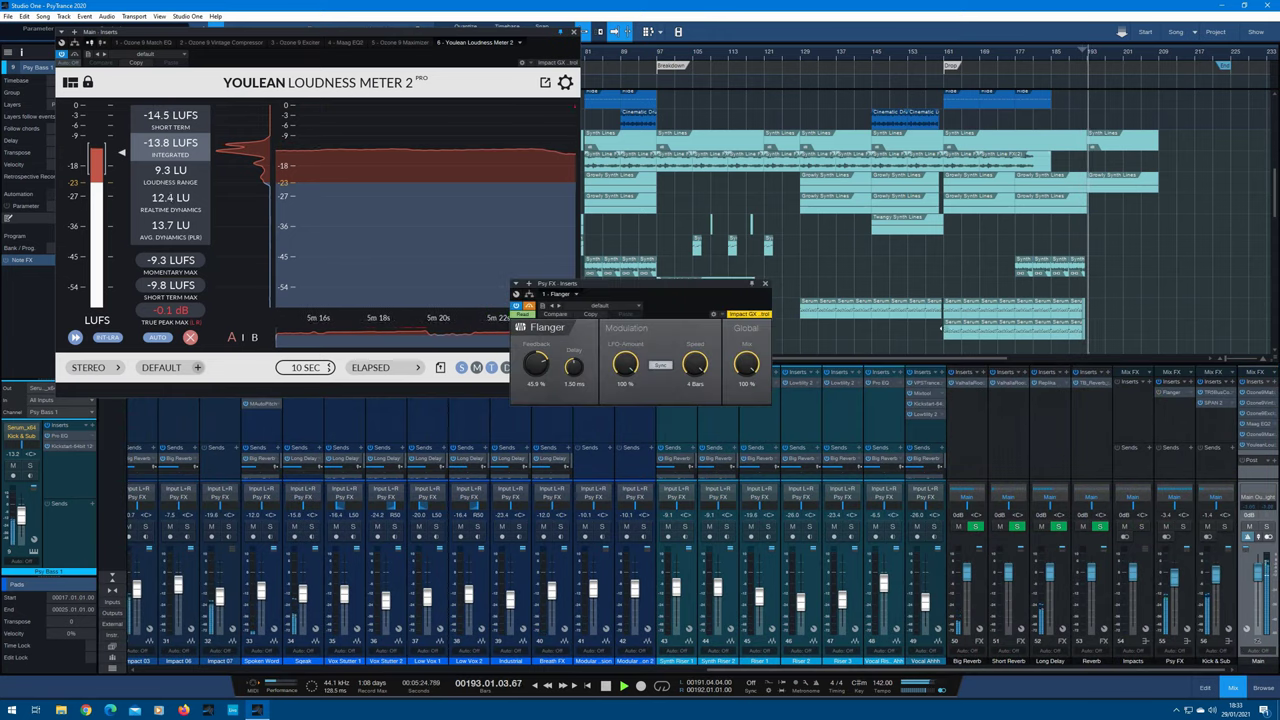
{"action": "left_click", "coordinate": [1214, 321]}
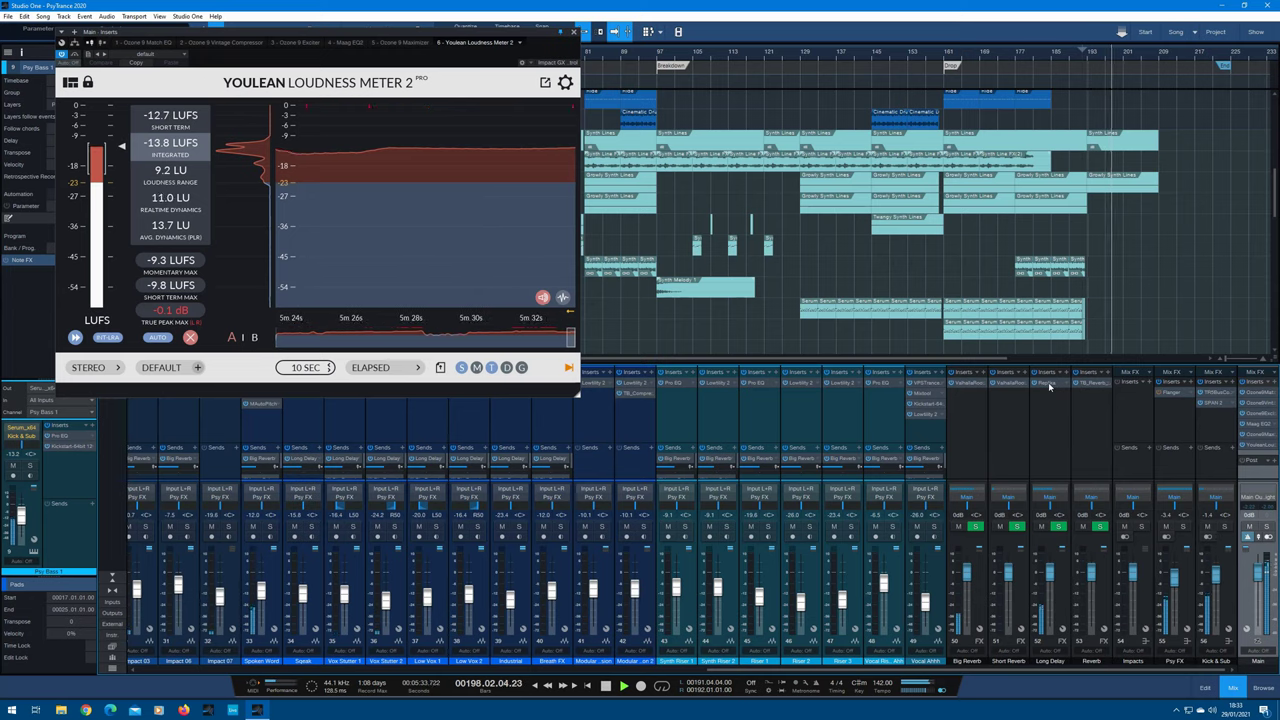
Inspect the Replika delay on Long Delay and the ValhallaRoom inserts on Short Reverb and Big Reverb, closing the plug-in windows
{"action": "left_click", "coordinate": [1049, 387]}
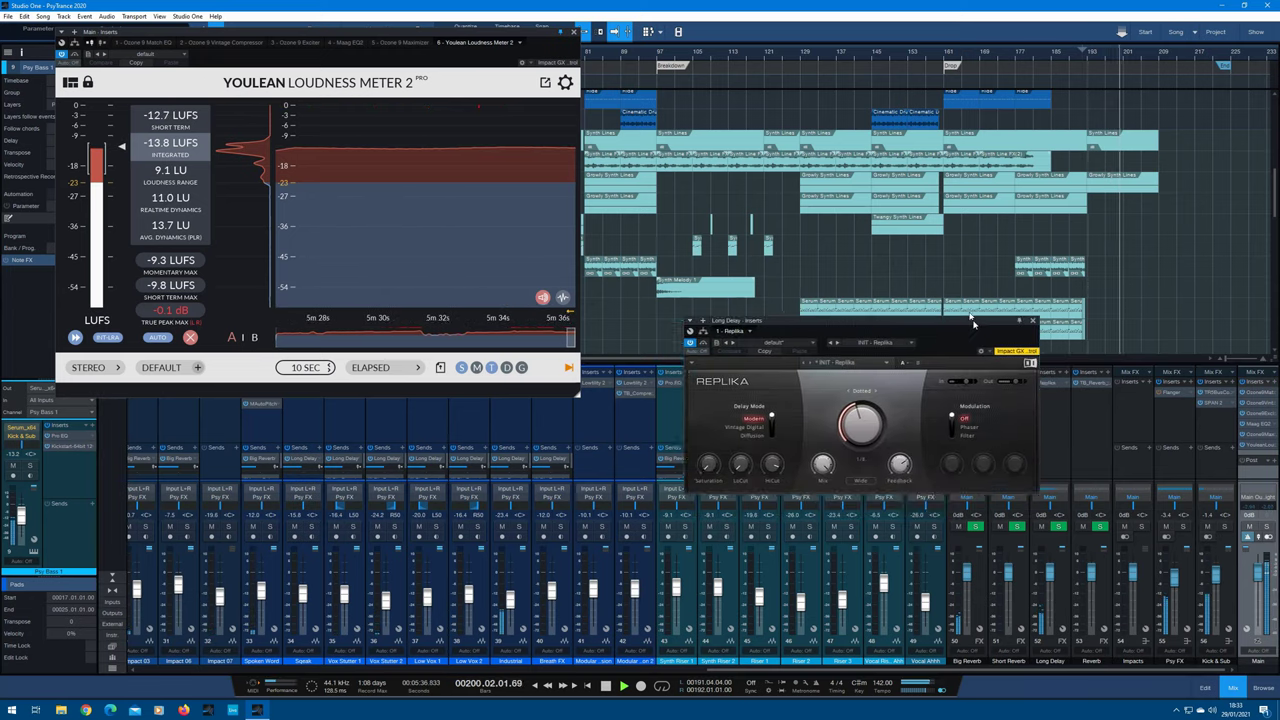
{"action": "left_click_drag", "start_coordinate": [972, 321], "coordinate": [924, 146]}
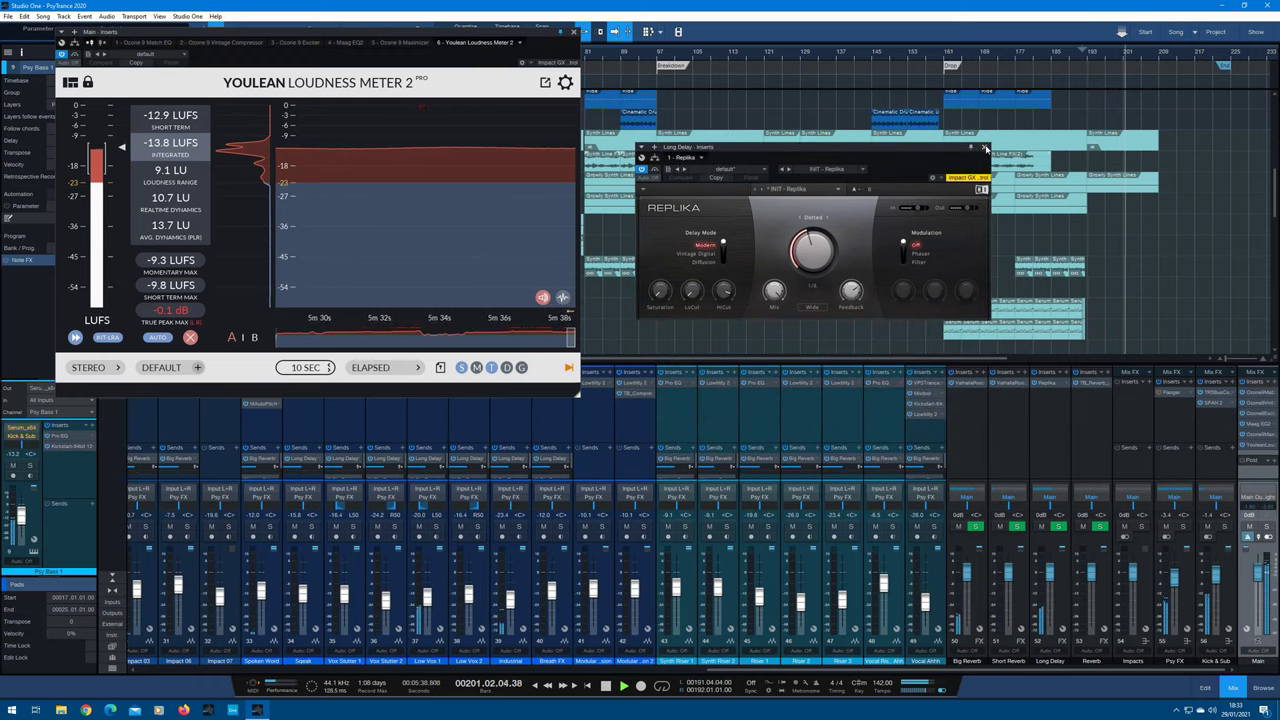
{"action": "left_click", "coordinate": [985, 148]}
{"action": "left_click", "coordinate": [1013, 386]}
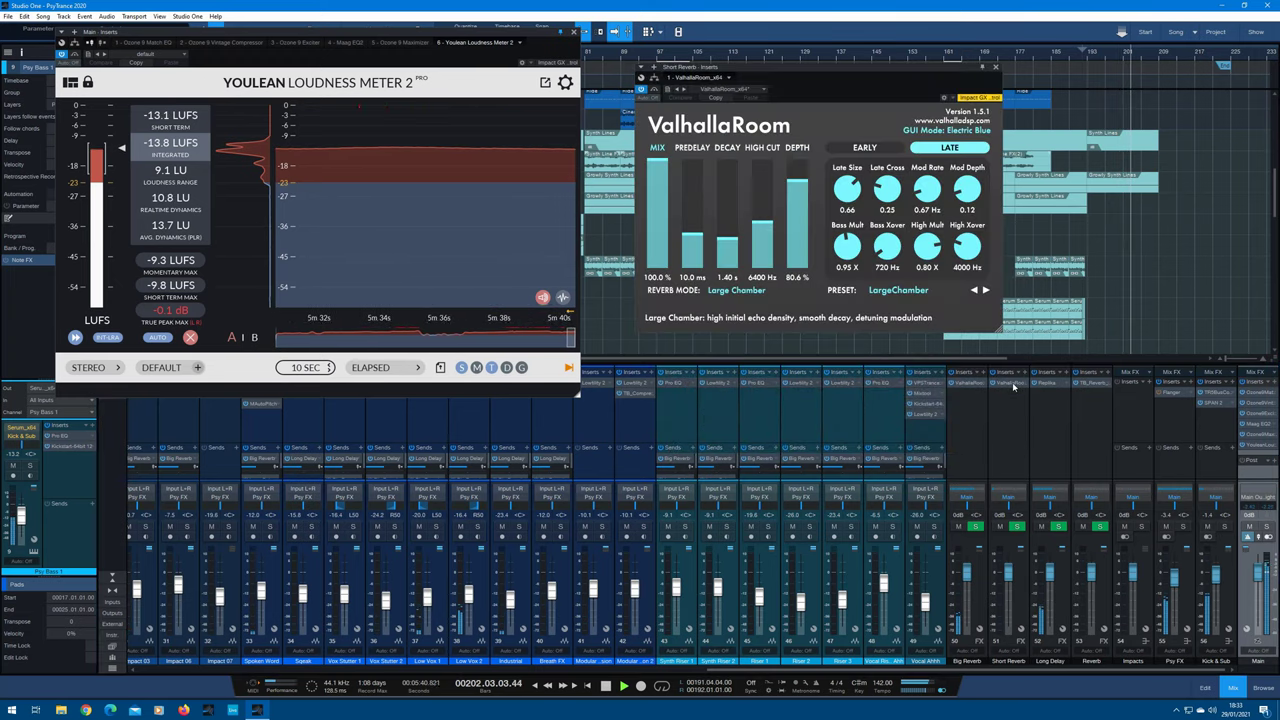
{"action": "left_click", "coordinate": [973, 385]}
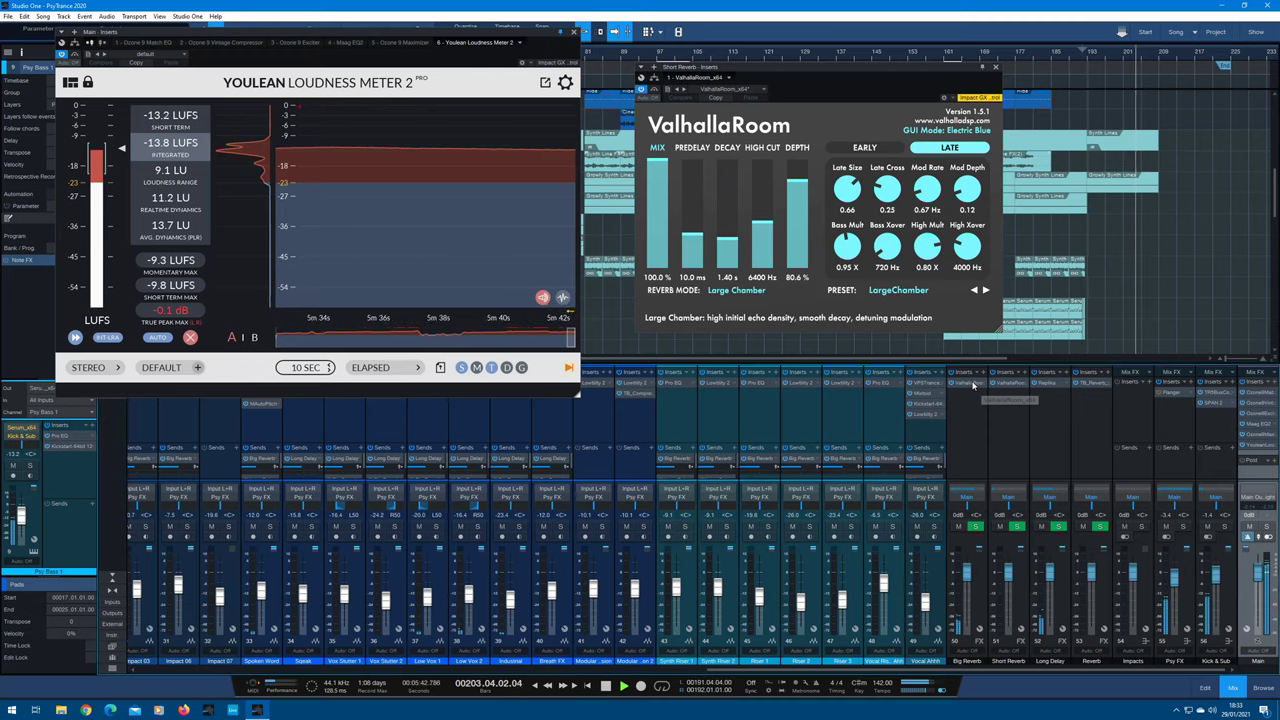
{"action": "left_click", "coordinate": [995, 68]}
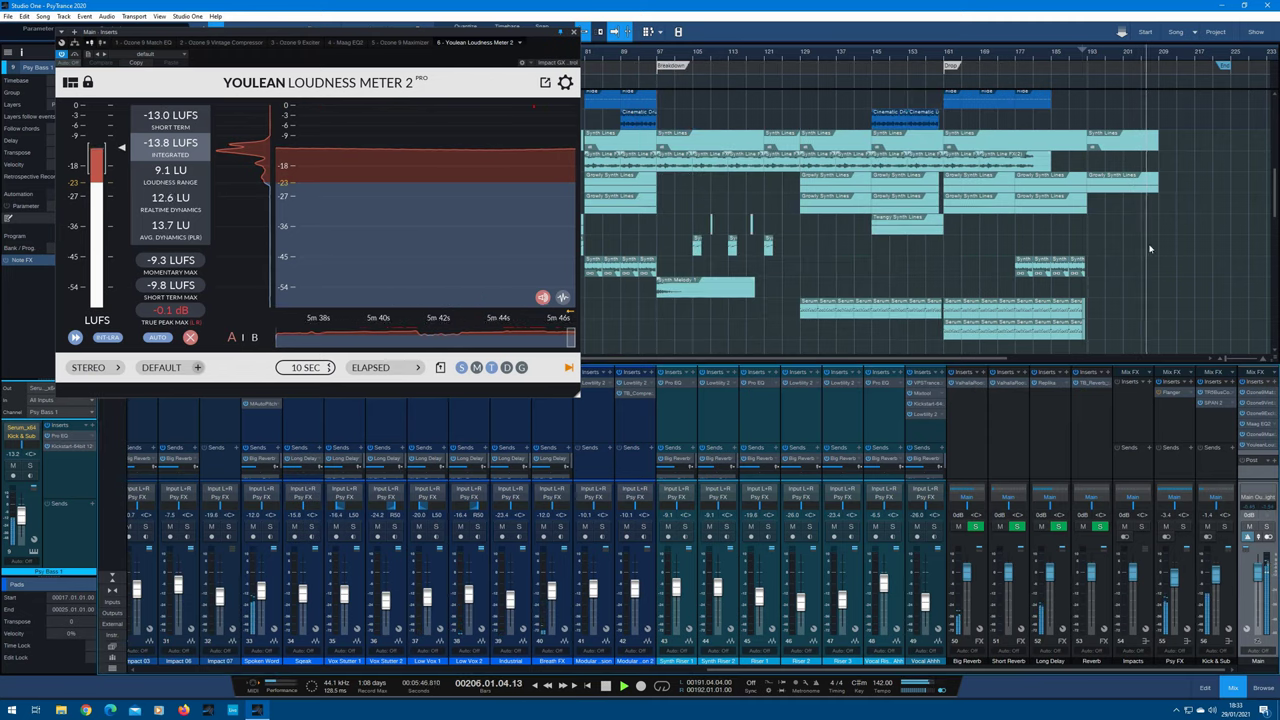
Inspect the T-RackS Bus Compressor insert on the Kick & Sub bus and close its window
{"action": "left_click", "coordinate": [1213, 393]}
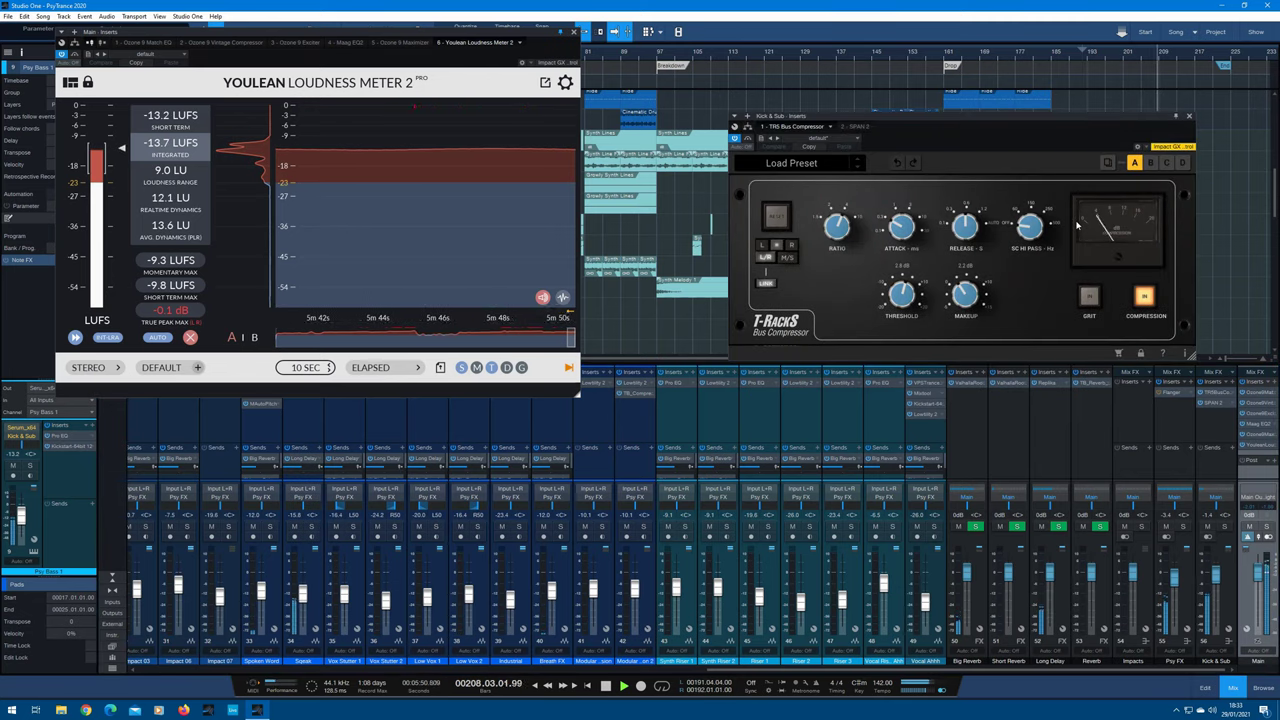
{"action": "left_click", "coordinate": [1189, 118]}
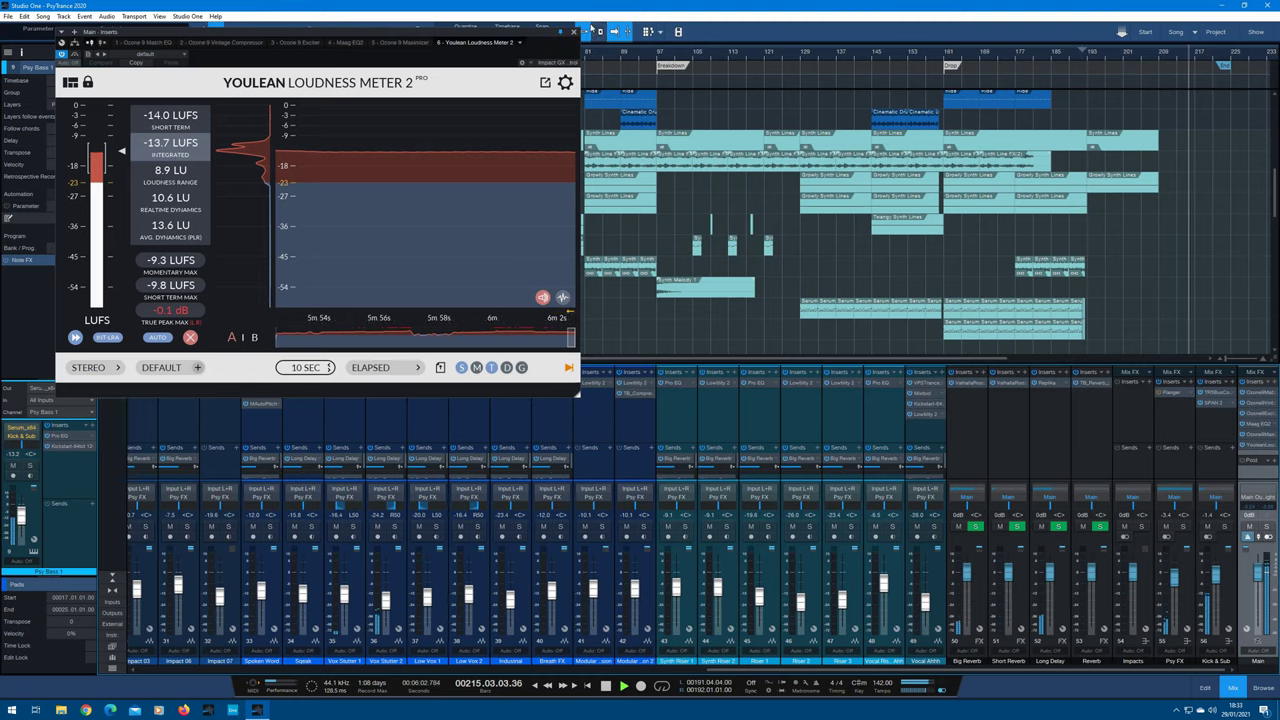
Close the Youlean Loudness Meter 2 window and hide the mixer to give the arrangement the full height
{"action": "left_click", "coordinate": [603, 43]}
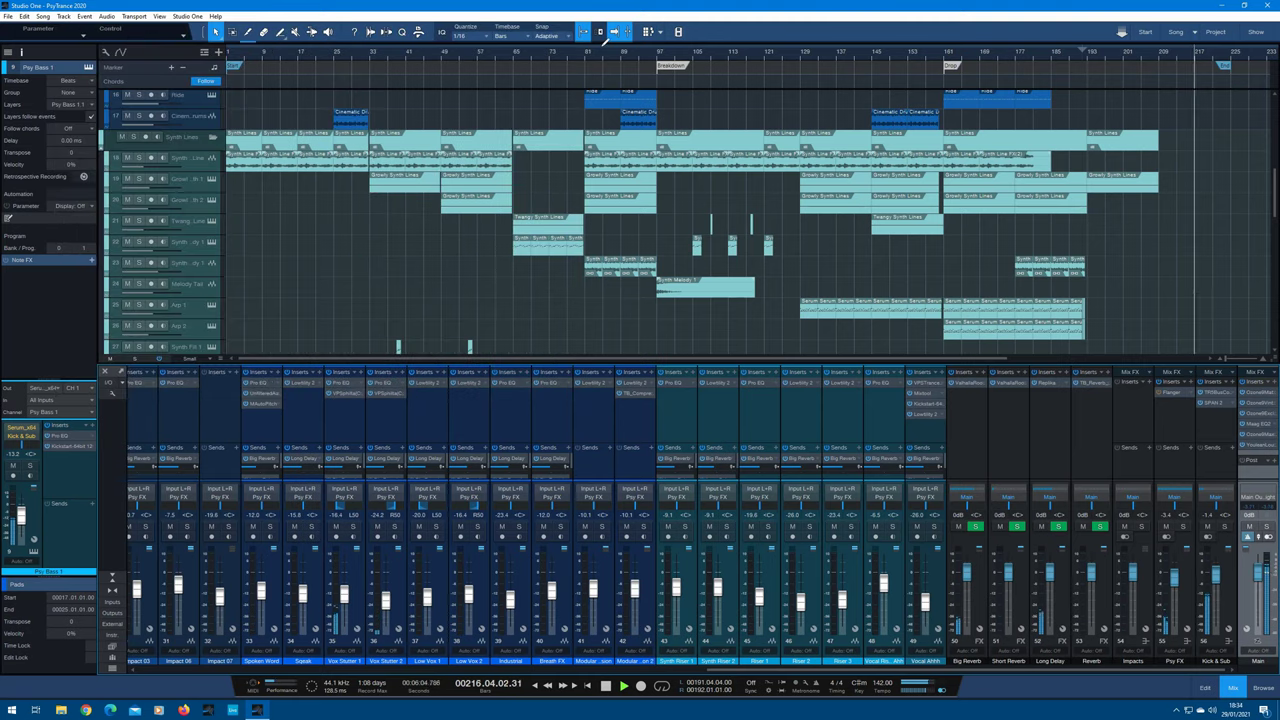
{"action": "key", "text": "F3"}
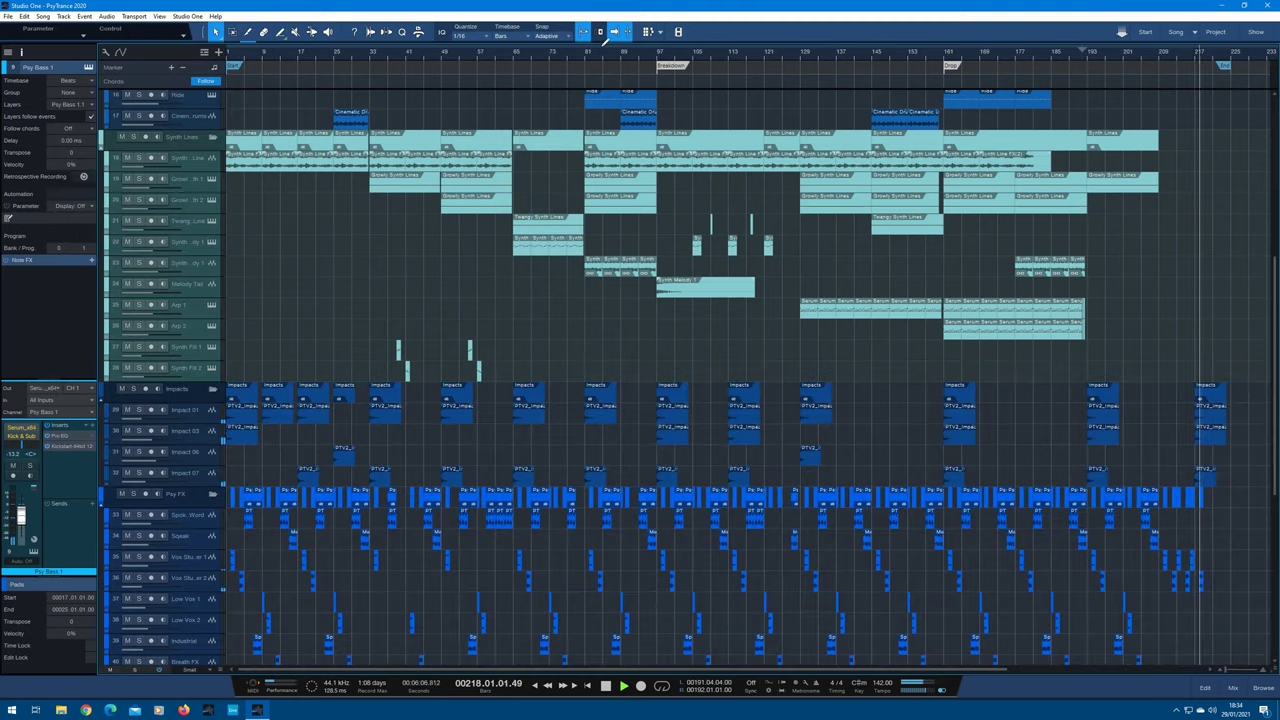